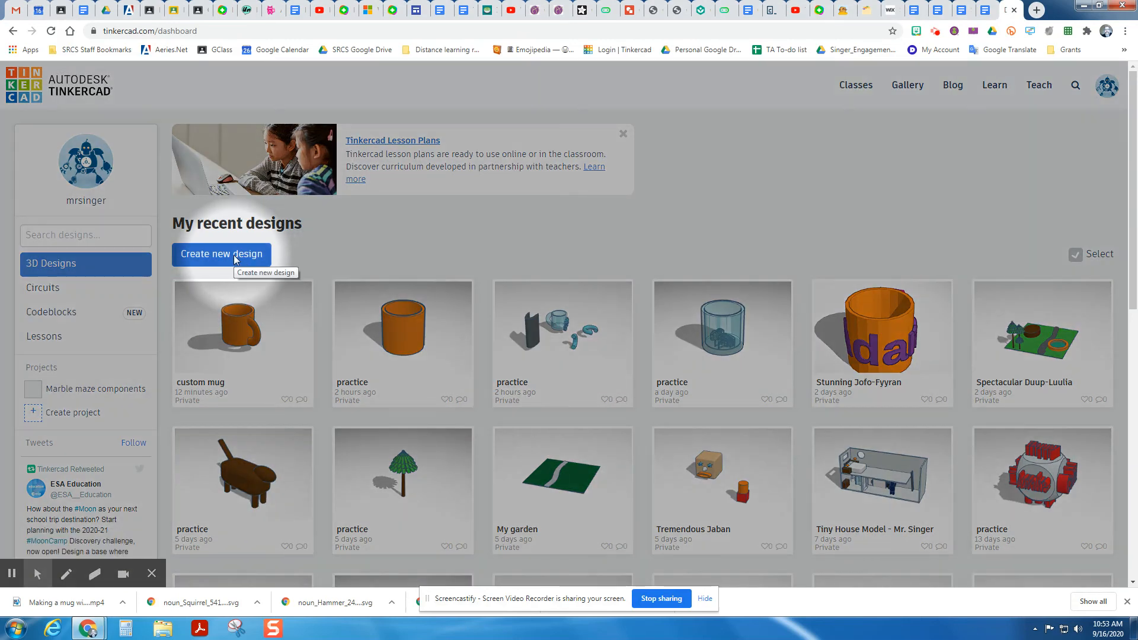
- Create a new 3D design and rename it "name mug"
{"action": "left_click", "coordinate": [235, 257]}
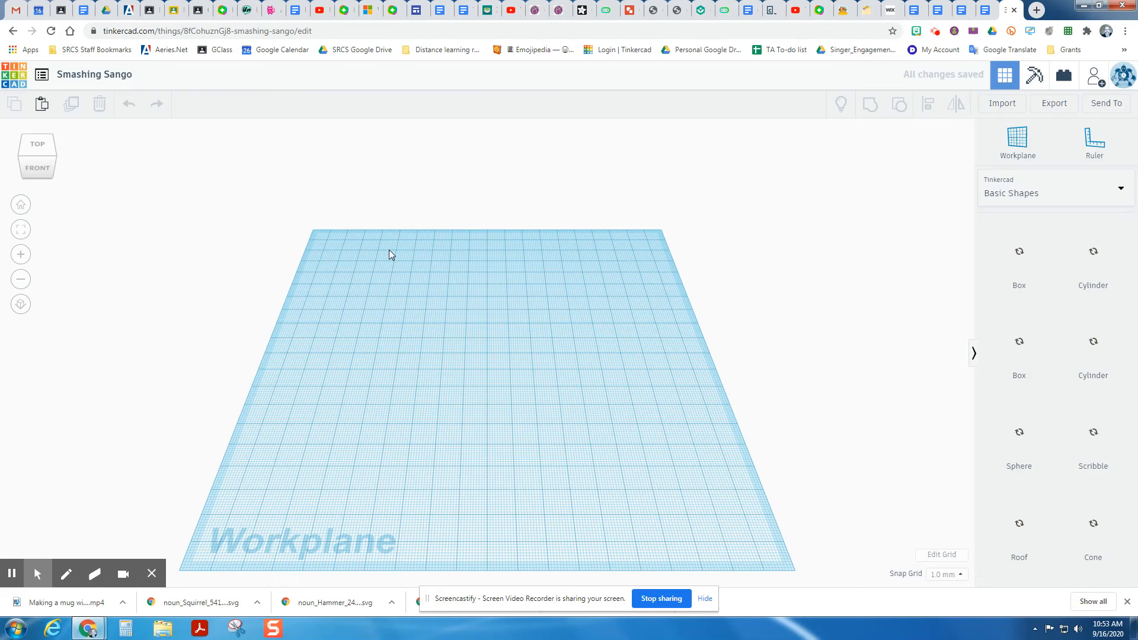
{"action": "left_click", "coordinate": [122, 75]}
{"action": "type", "text": "name mug"}
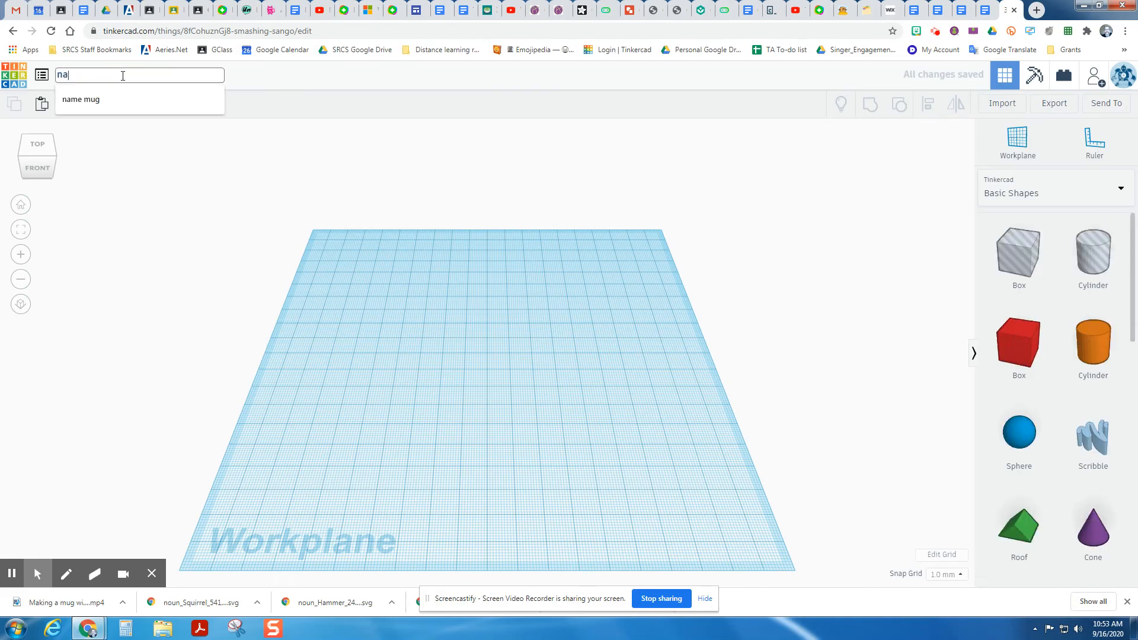
{"action": "key", "text": "Return"}
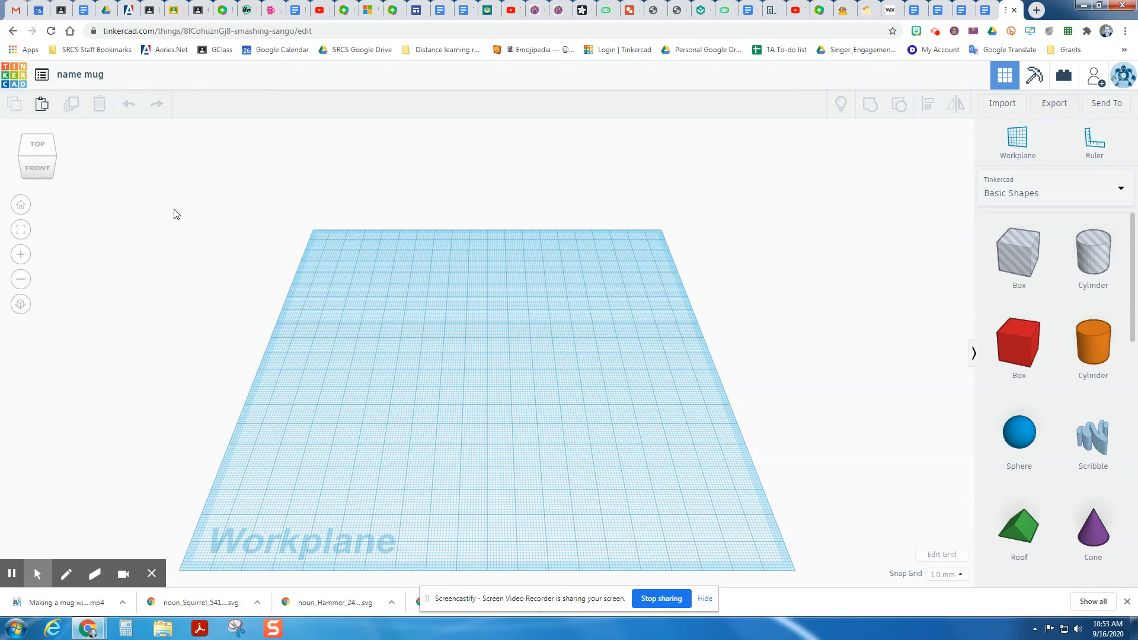
- Change the workplane grid units to inches and update the grid
{"action": "key", "text": "alt+f"}
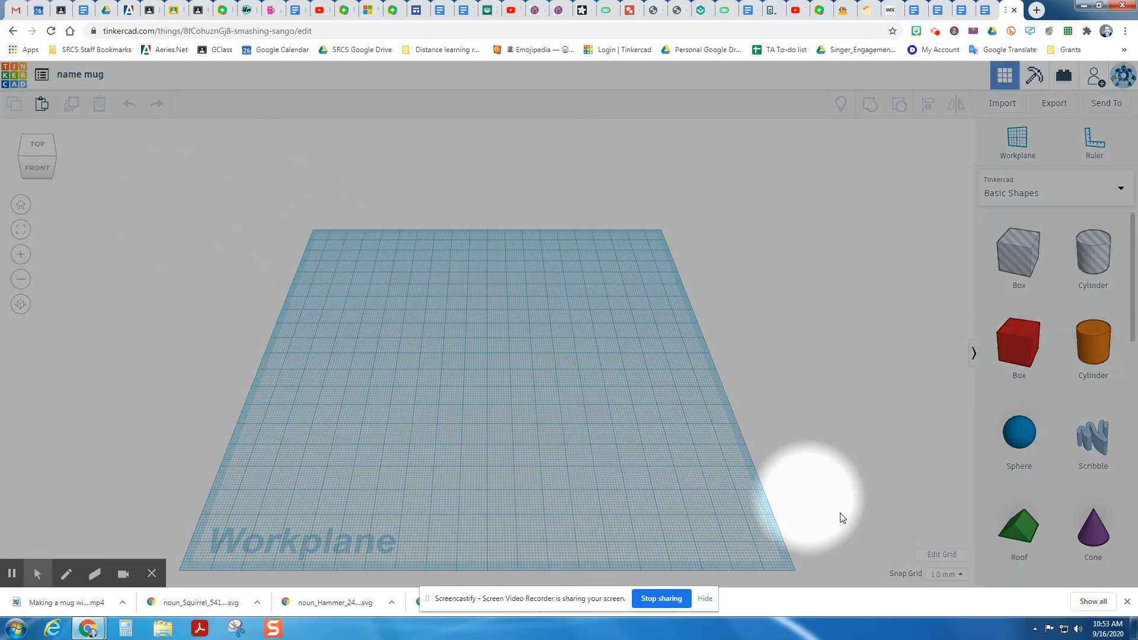
{"action": "left_click", "coordinate": [941, 555]}
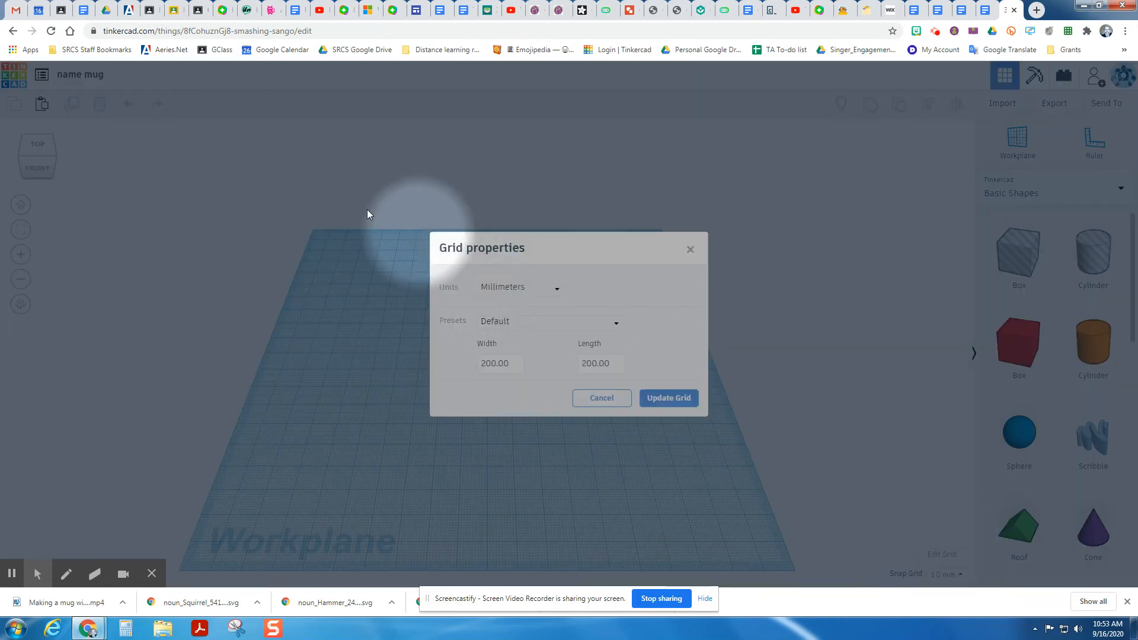
{"action": "left_click", "coordinate": [552, 289]}
{"action": "left_click", "coordinate": [536, 326]}
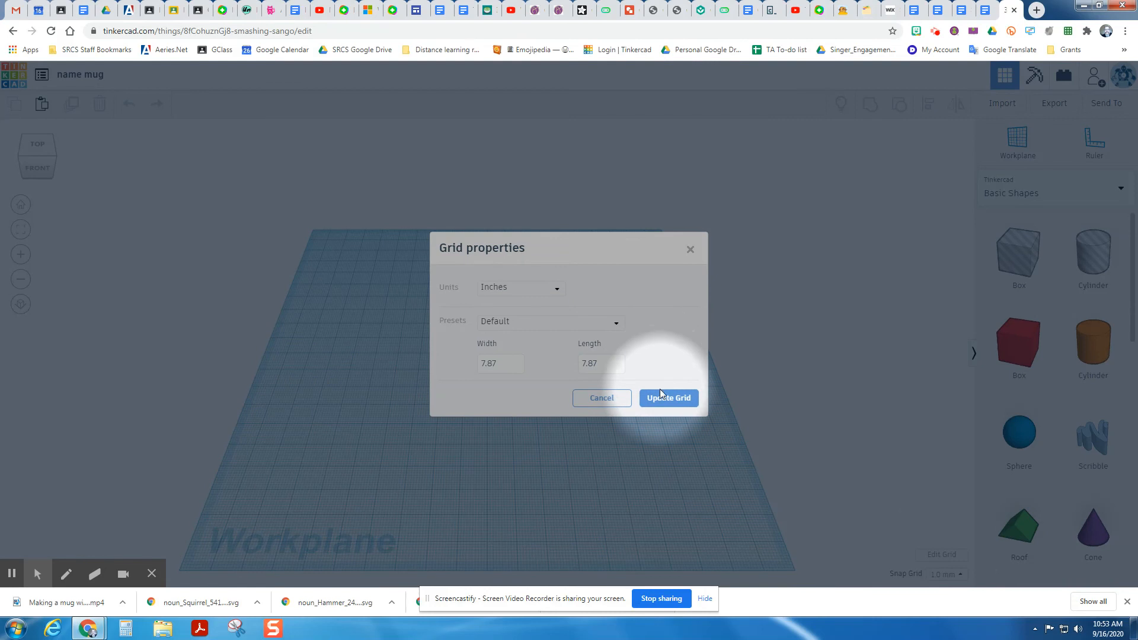
{"action": "left_click", "coordinate": [660, 397]}
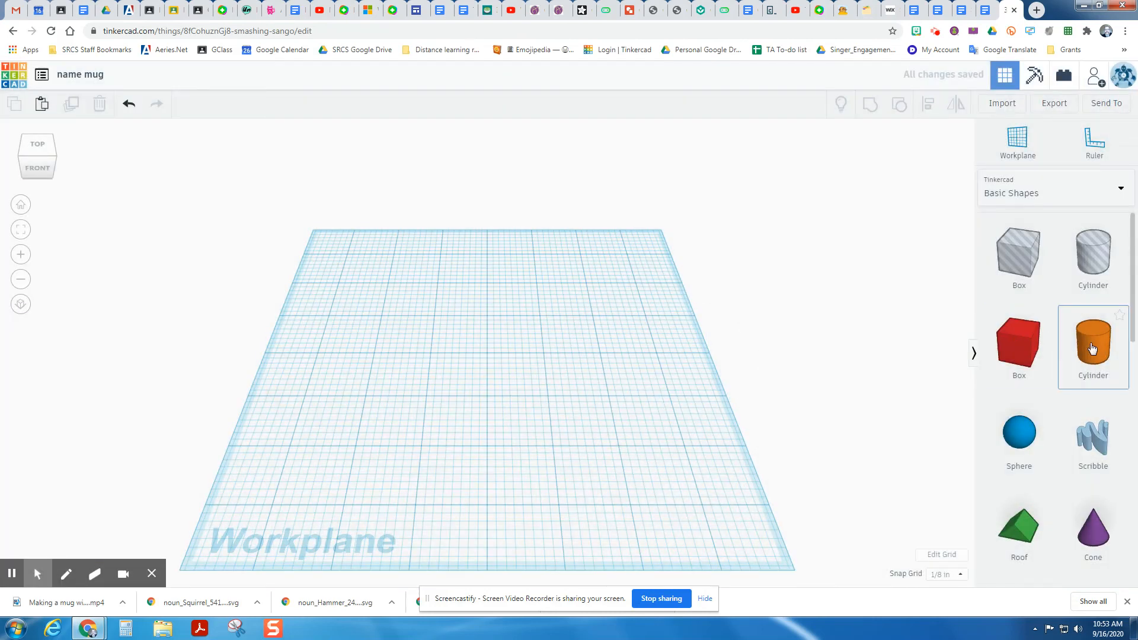
- Place a solid orange cylinder on the workplane and scale it up proportionally to 3 inches tall
{"action": "left_click", "coordinate": [1091, 350]}
{"action": "left_click_drag", "start_coordinate": [844, 365], "coordinate": [427, 384]}
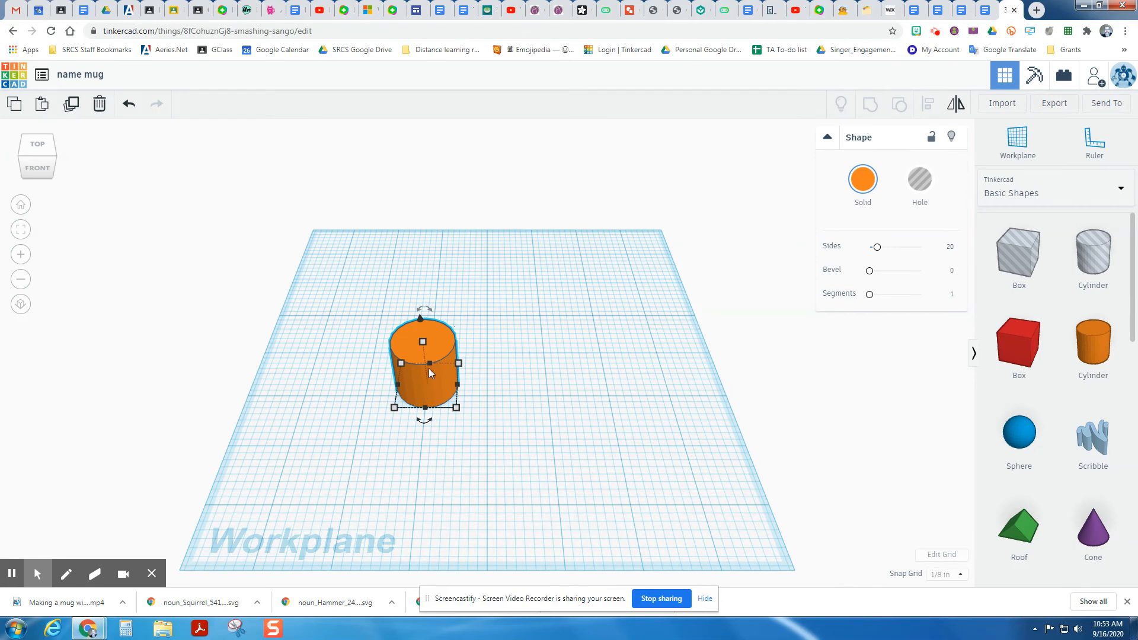
{"action": "mouse_move", "coordinate": [394, 409]}
{"action": "mouse_move", "coordinate": [422, 344]}
{"action": "key", "text": "alt+f"}
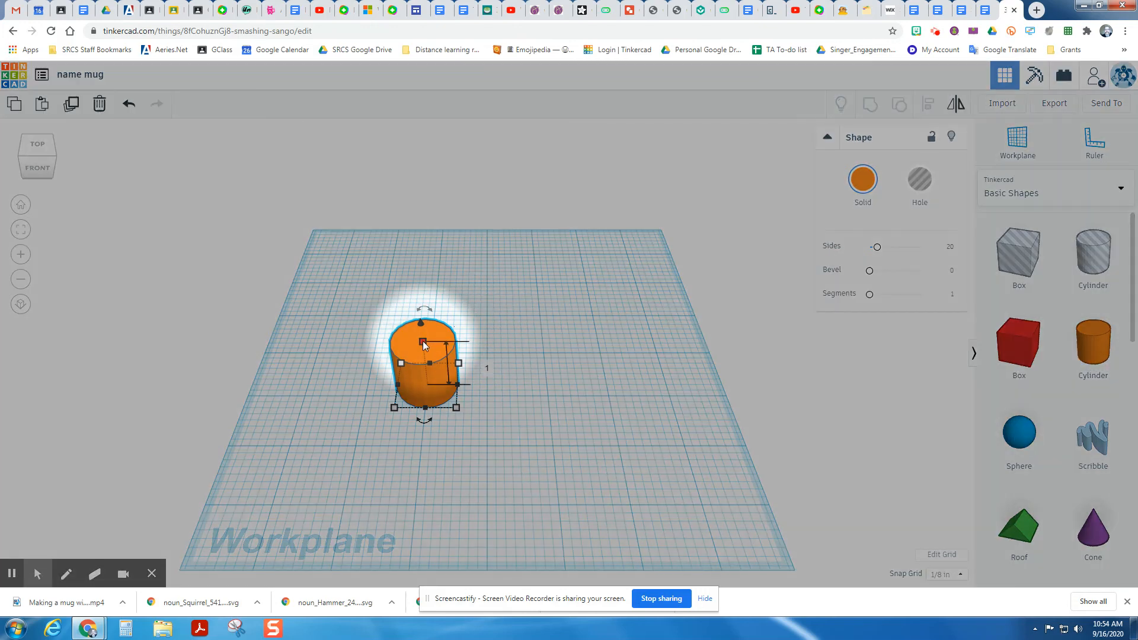
{"action": "left_click_drag", "start_coordinate": [423, 343], "coordinate": [430, 230], "text": "shift"}
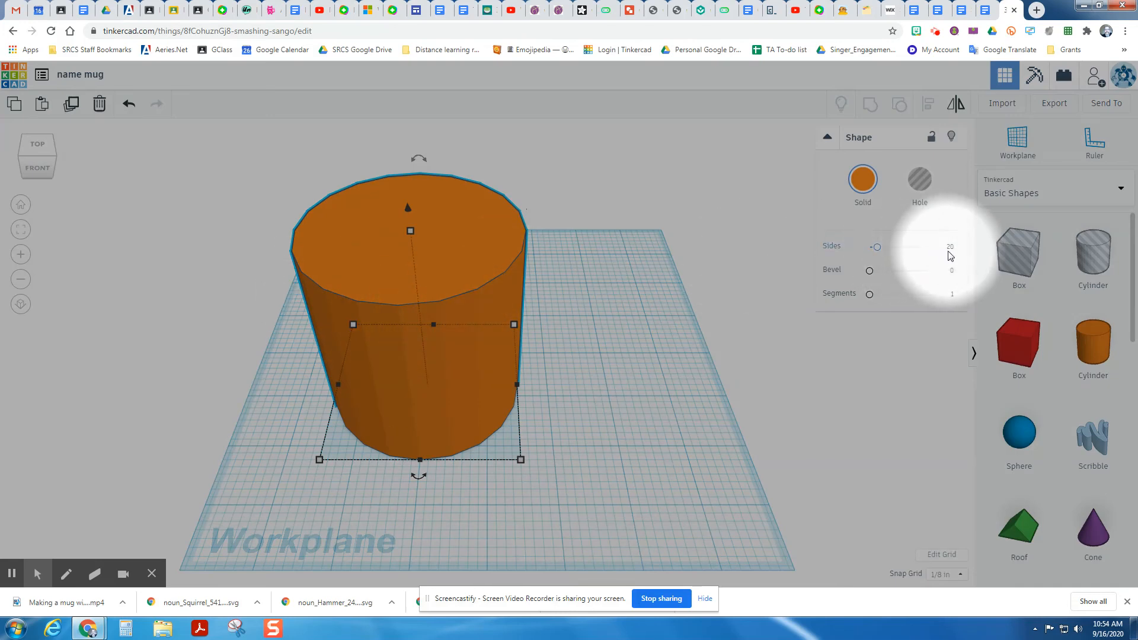
- Set the cylinder's number of sides to 64
{"action": "left_click_drag", "start_coordinate": [879, 248], "coordinate": [939, 252]}
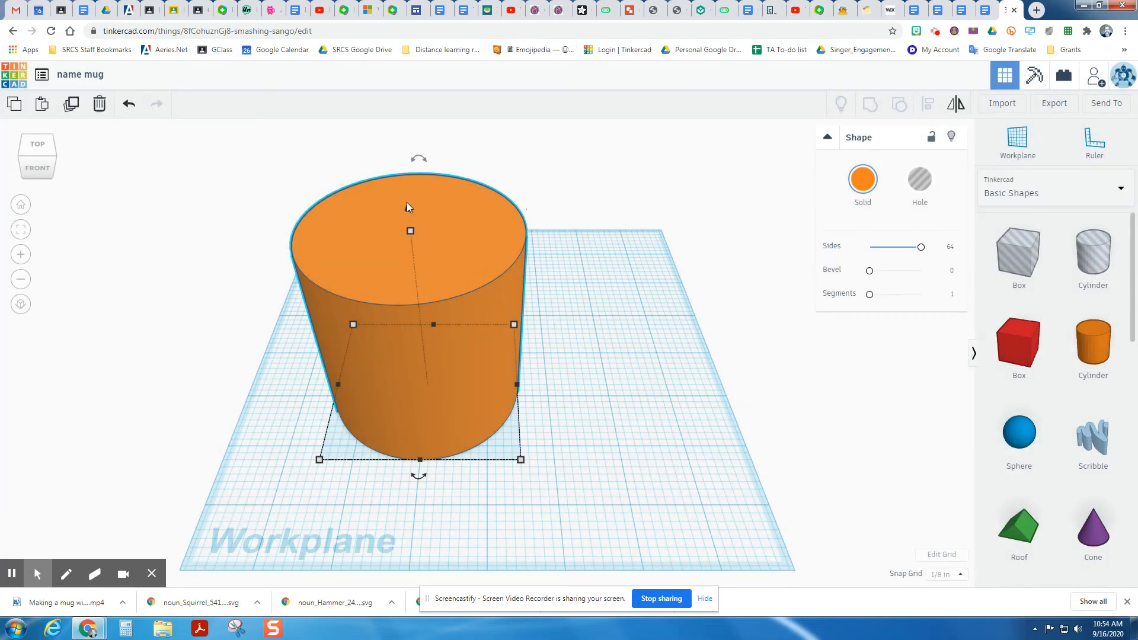
{"action": "mouse_move", "coordinate": [408, 211]}
{"action": "key", "text": "alt+f"}
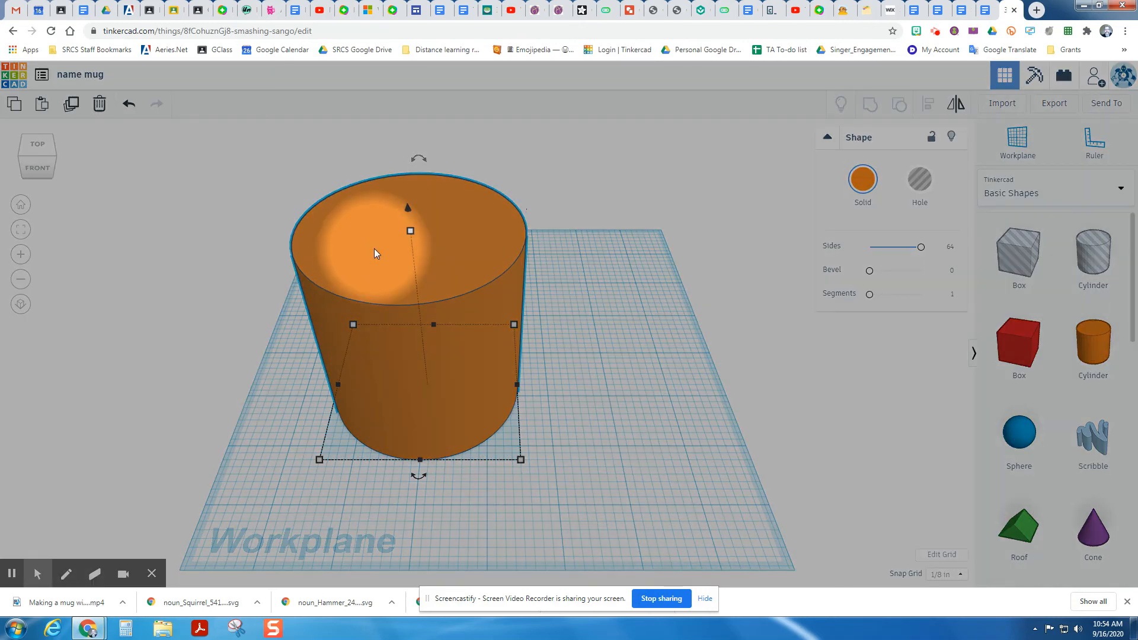
- Duplicate the cylinder and move the copy along the workplane until it stands just to the right of the original
{"action": "left_click", "coordinate": [72, 106]}
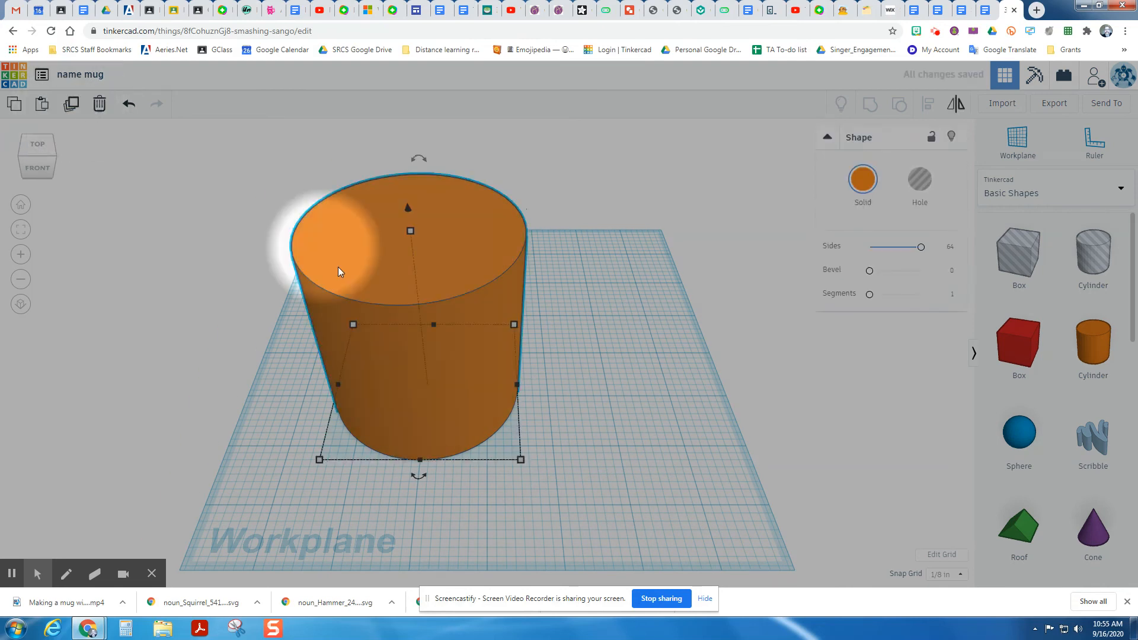
{"action": "key", "text": "Right"}
{"action": "key", "text": "Right"}
{"action": "key", "text": "Right"}
{"action": "key", "text": "Right"}
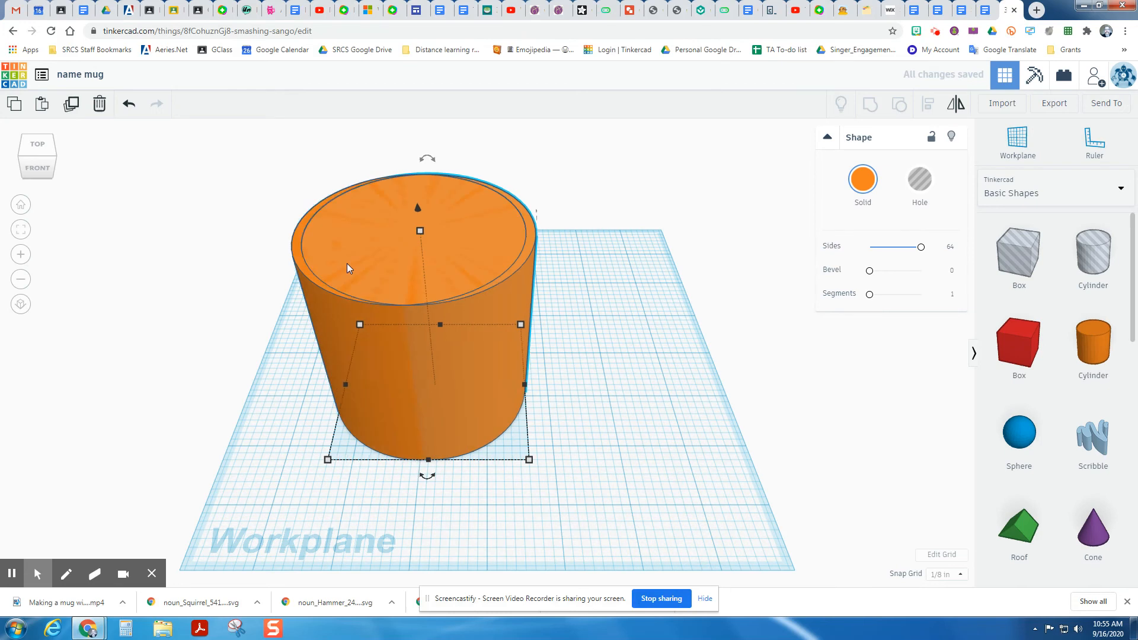
{"action": "key", "text": "Right"}
{"action": "key", "text": "Right"}
{"action": "key", "text": "Right"}
{"action": "key", "text": "Right"}
{"action": "key", "text": "Right"}
{"action": "key", "text": "Right"}
{"action": "key", "text": "Right"}
{"action": "key", "text": "Right"}
{"action": "key", "text": "Right"}
{"action": "key", "text": "Right"}
{"action": "key", "text": "Right"}
{"action": "key", "text": "Right"}
{"action": "key", "text": "Right"}
{"action": "key", "text": "Right"}
{"action": "key", "text": "Right"}
{"action": "key", "text": "Right"}
{"action": "key", "text": "Right"}
{"action": "key", "text": "Right"}
{"action": "key", "text": "Left"}
{"action": "key", "text": "Left"}
{"action": "key", "text": "Left"}
{"action": "key", "text": "Left"}
{"action": "key", "text": "Left"}
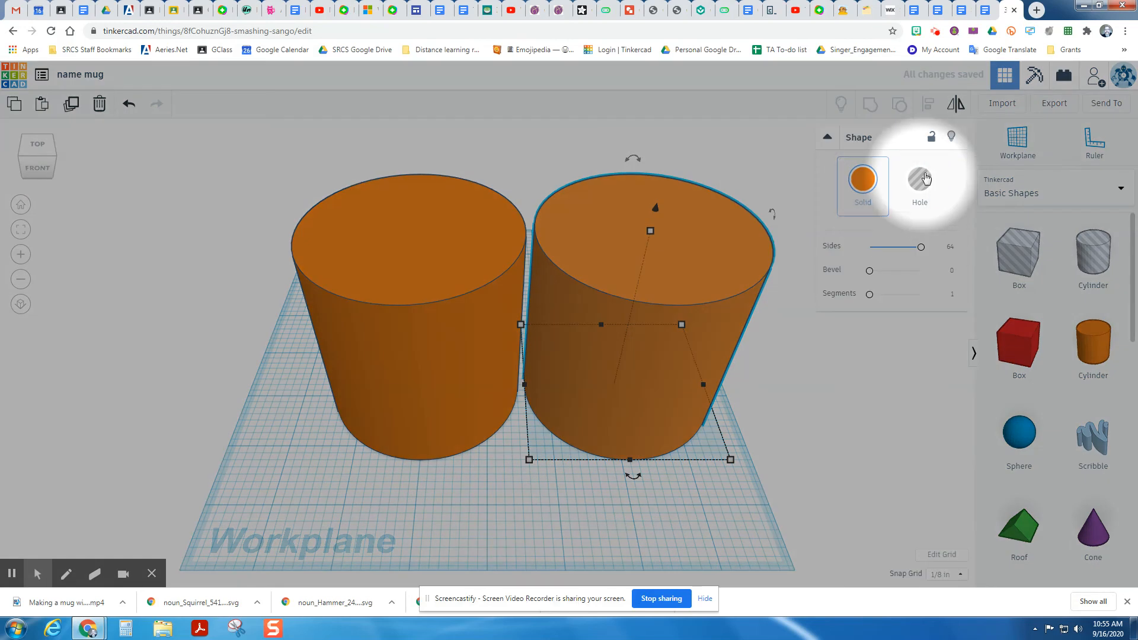
- Turn the duplicate cylinder into a hole and scale it down proportionally to 2¾ inches tall
{"action": "left_click", "coordinate": [920, 182]}
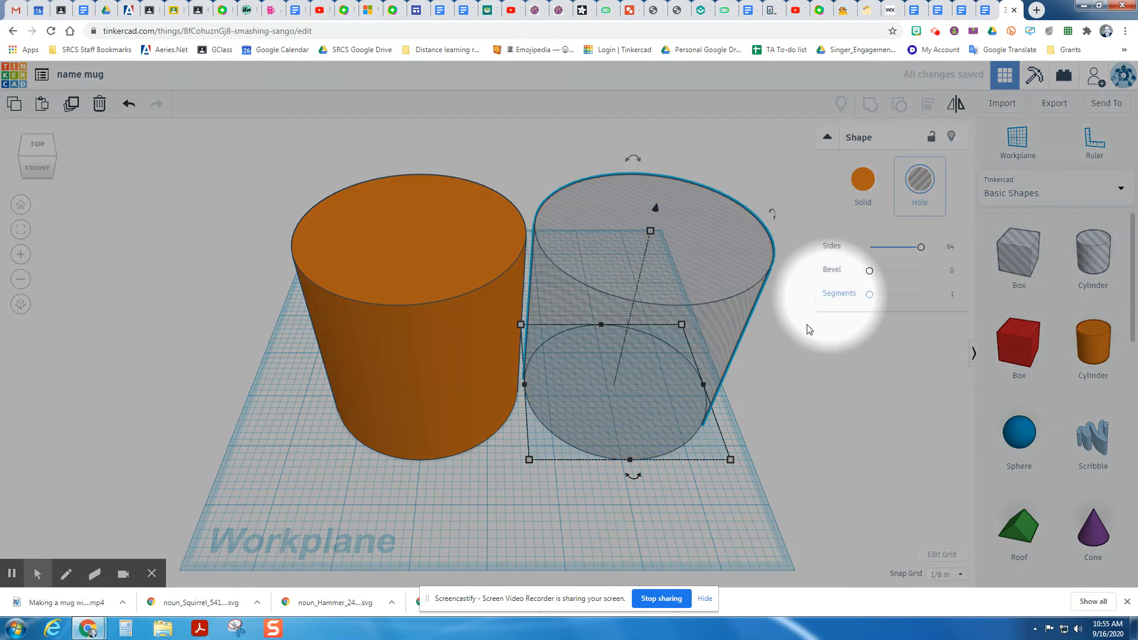
{"action": "left_click", "coordinate": [650, 232]}
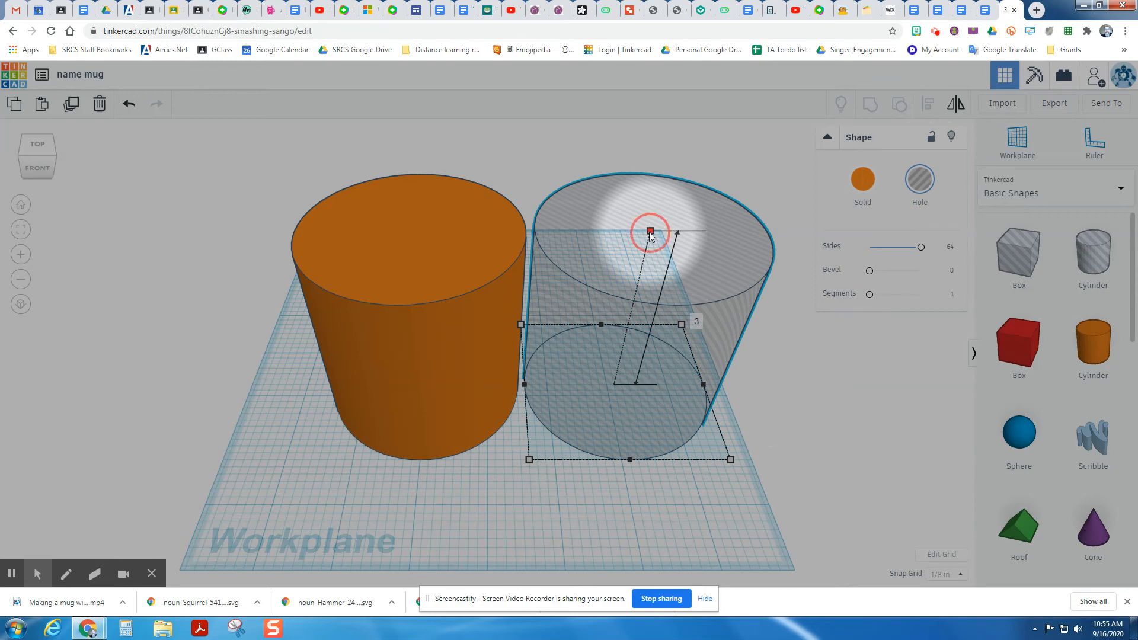
{"action": "left_click_drag", "start_coordinate": [651, 235], "coordinate": [649, 246]}
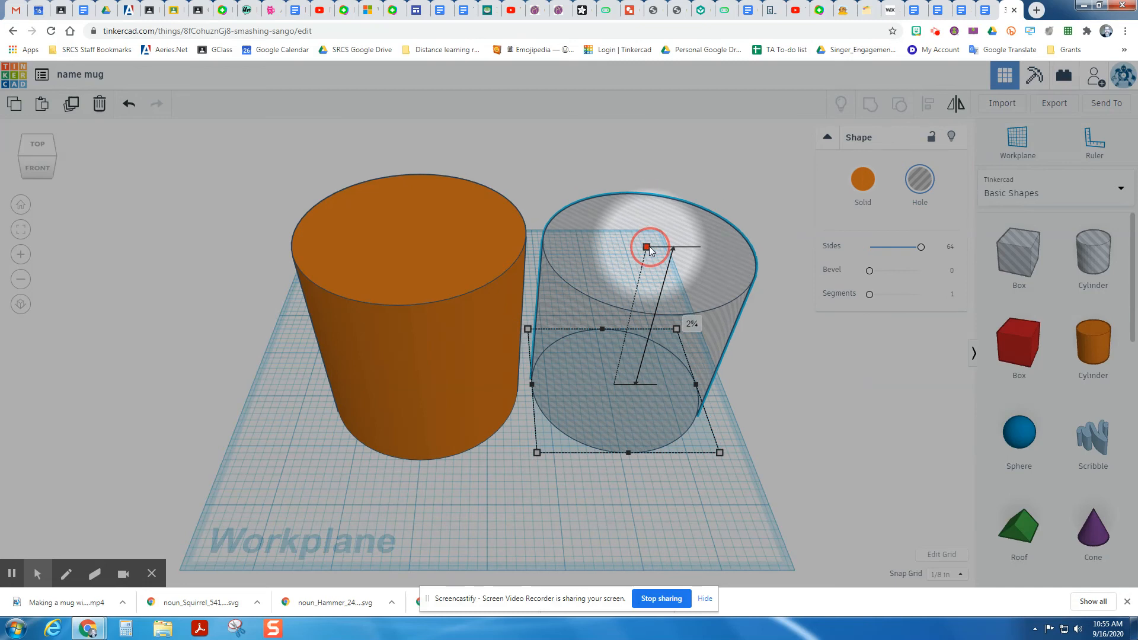
{"action": "left_click_drag", "start_coordinate": [649, 249], "coordinate": [650, 249]}
{"action": "left_click", "coordinate": [576, 160]}
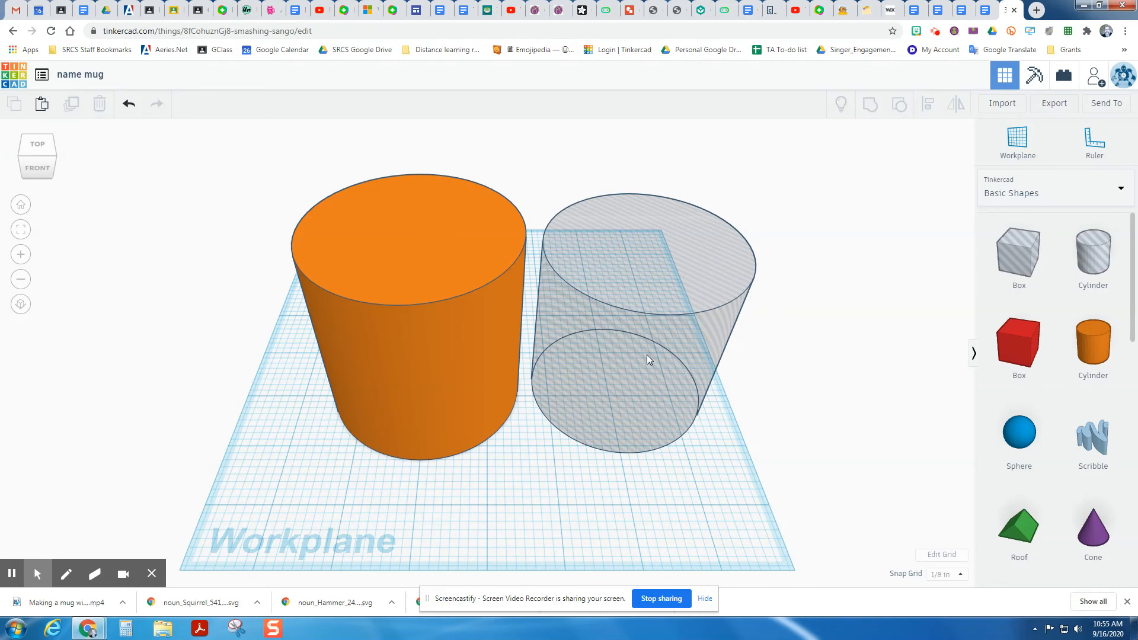
- Align the solid cylinder and the hole cylinder to their shared centre in the left-right direction
{"action": "left_click_drag", "start_coordinate": [247, 152], "coordinate": [787, 513]}
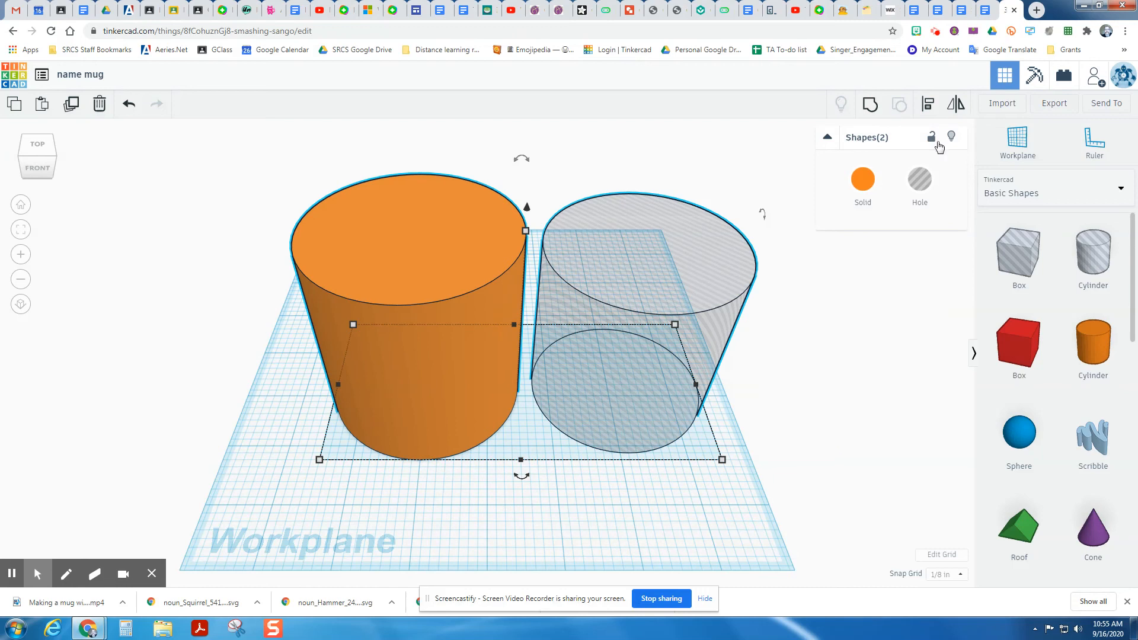
{"action": "left_click", "coordinate": [928, 104]}
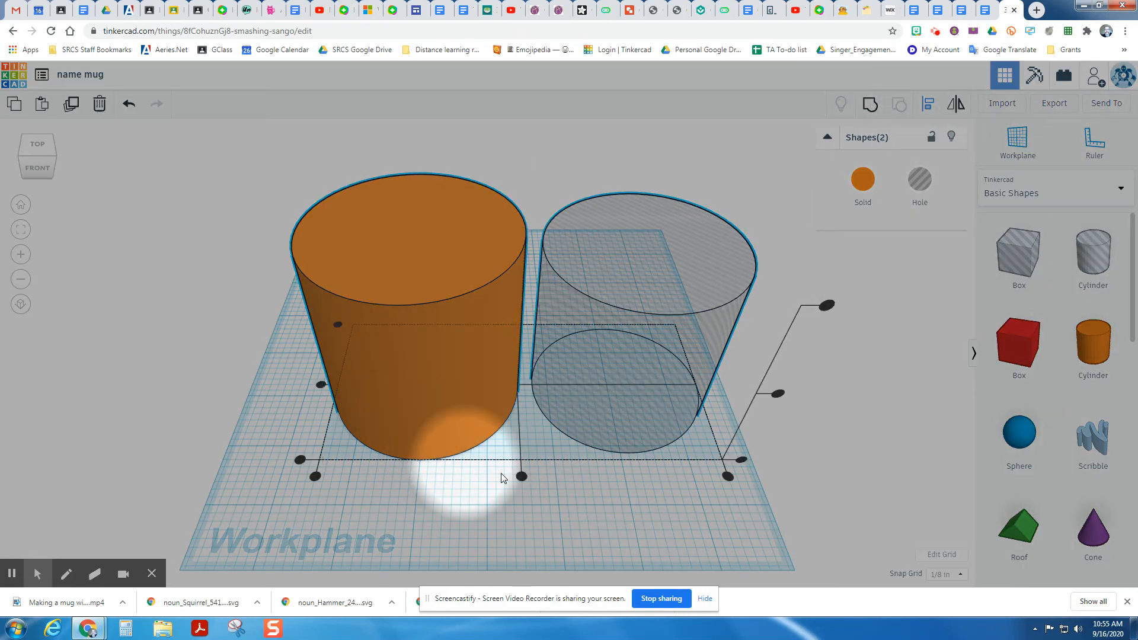
{"action": "left_click", "coordinate": [522, 477]}
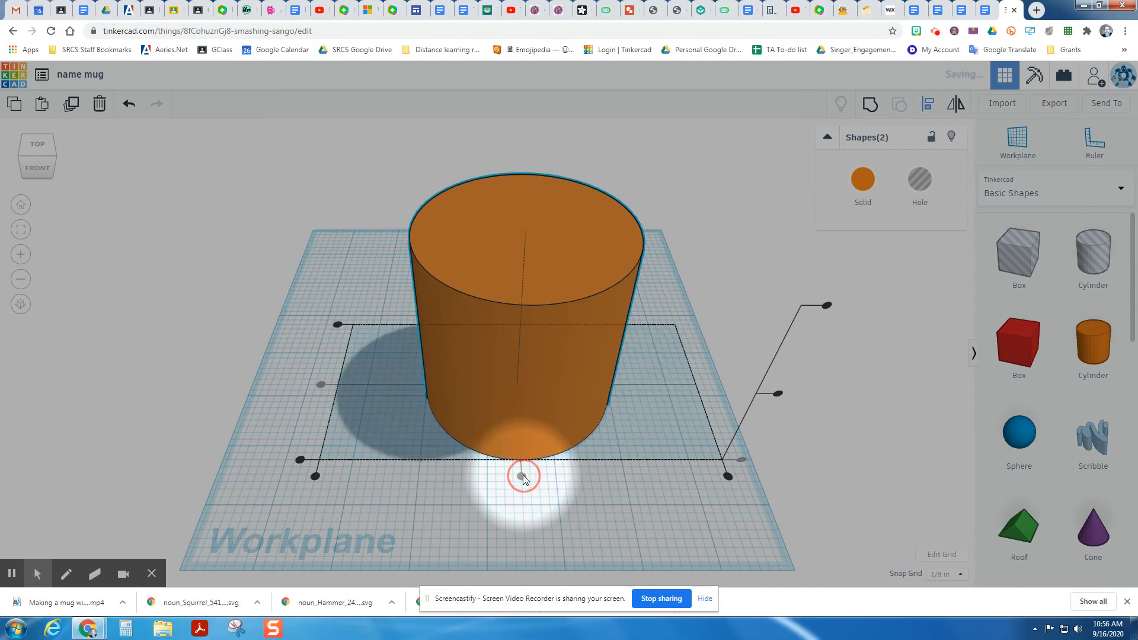
{"action": "left_click", "coordinate": [411, 386]}
- Align the top faces of the solid cylinder and the hole cylinder
{"action": "left_click_drag", "start_coordinate": [370, 151], "coordinate": [688, 518]}
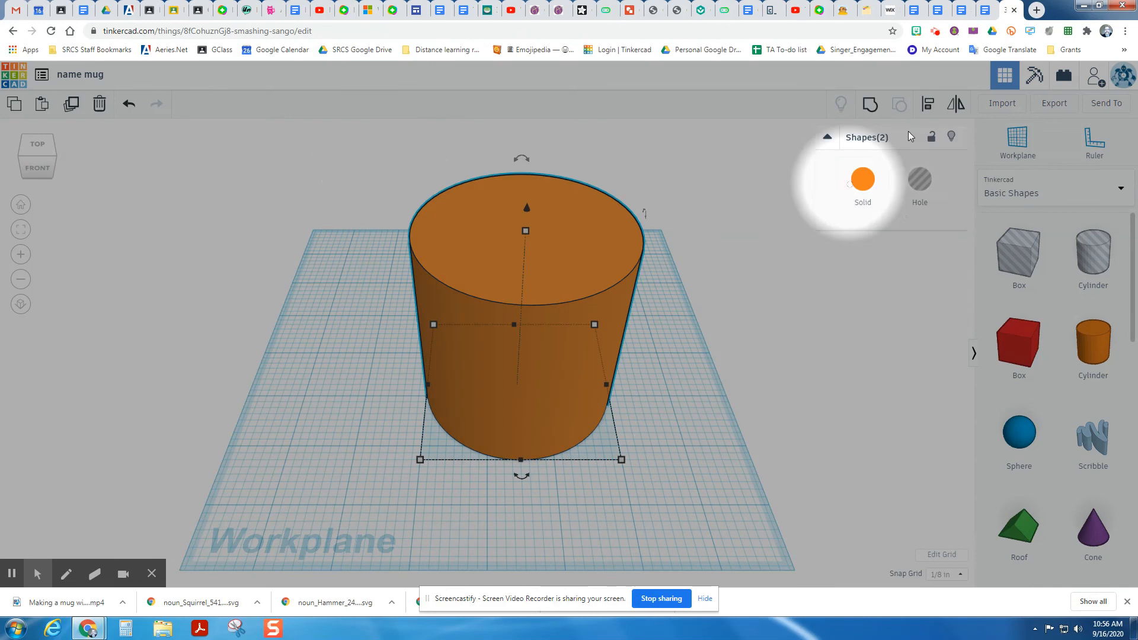
{"action": "left_click", "coordinate": [928, 104]}
{"action": "right_click_drag", "start_coordinate": [698, 440], "coordinate": [699, 394]}
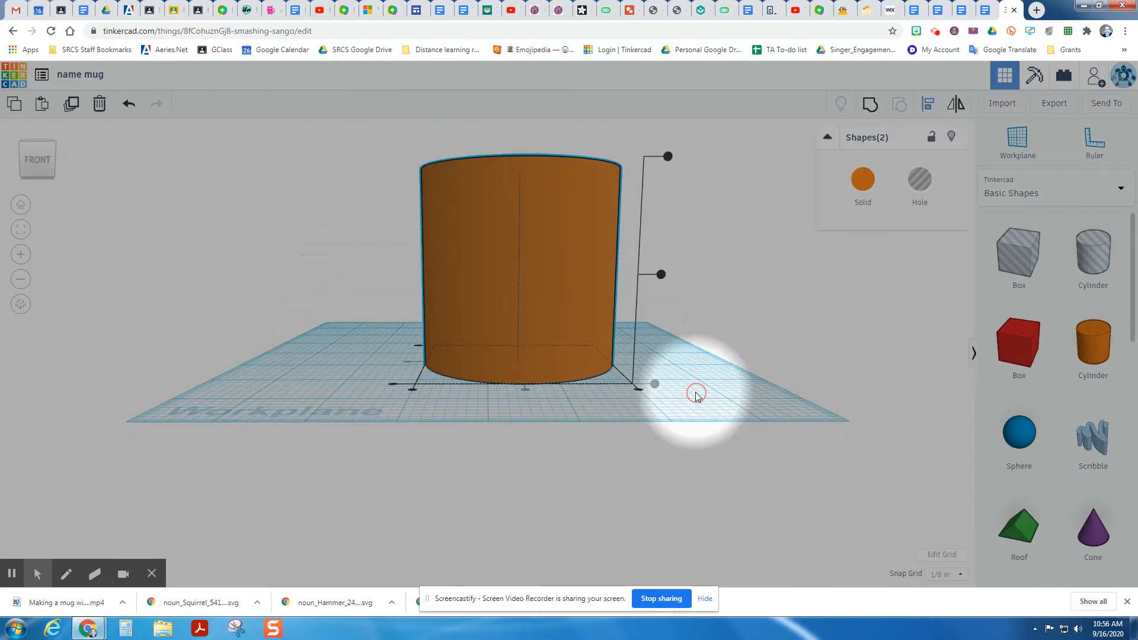
{"action": "left_click", "coordinate": [669, 156]}
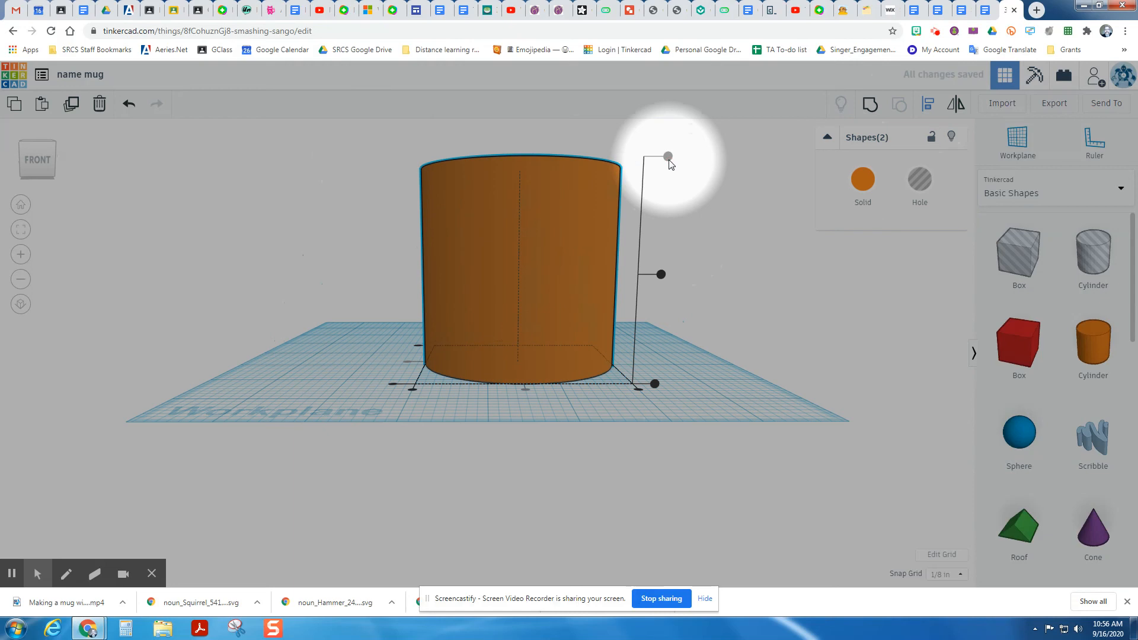
- Group the two cylinders to hollow out the mug body and check its inside and underside
{"action": "left_click", "coordinate": [863, 111]}
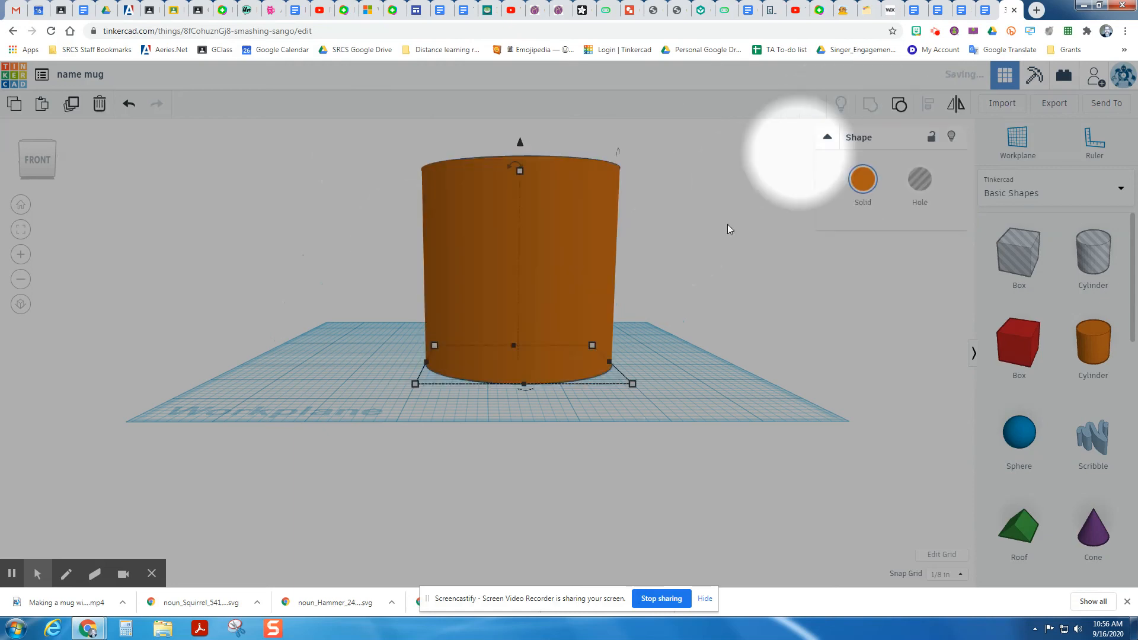
{"action": "right_click_drag", "start_coordinate": [699, 296], "coordinate": [703, 357]}
{"action": "left_click", "coordinate": [319, 321]}
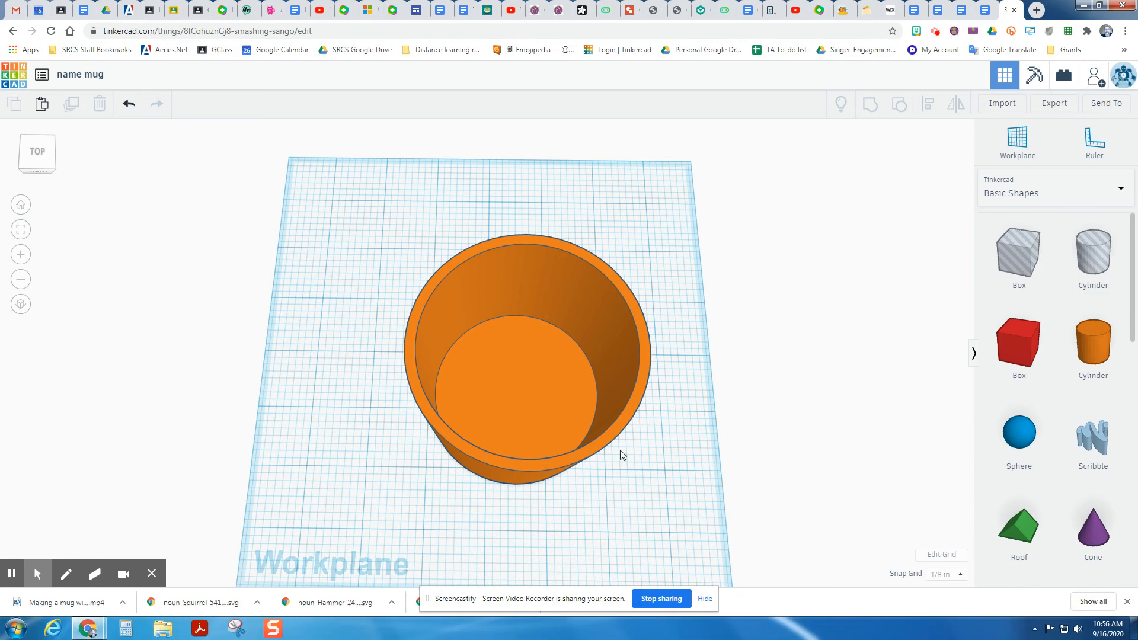
{"action": "right_click_drag", "start_coordinate": [635, 478], "coordinate": [594, 354]}
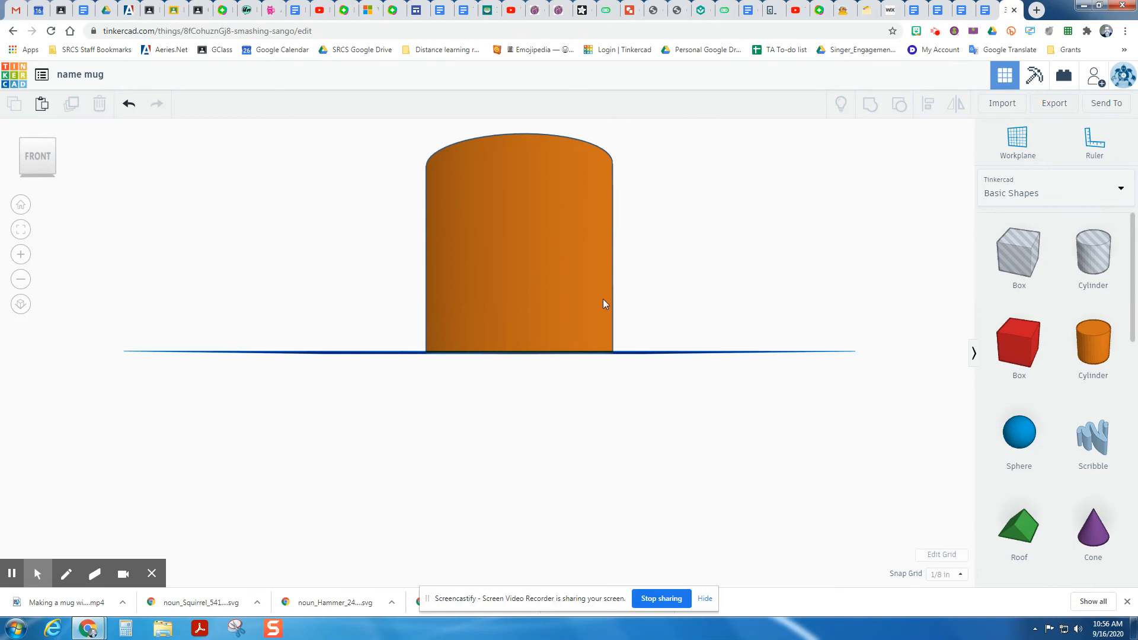
{"action": "right_click_drag", "start_coordinate": [652, 291], "coordinate": [639, 335]}
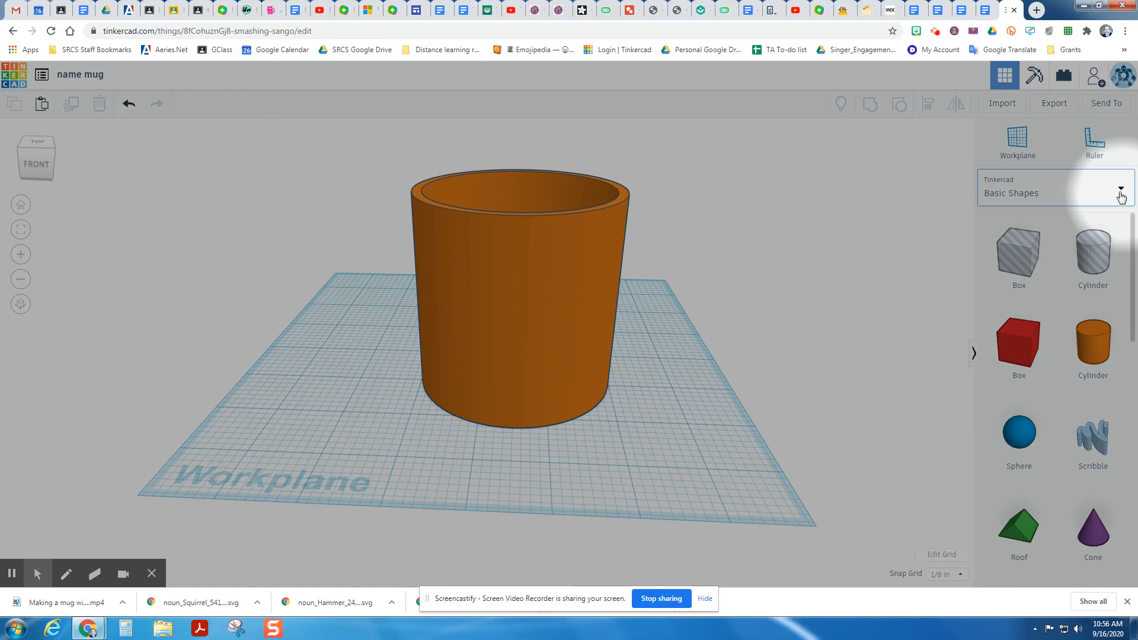
- Find the Donut slice among all shape generators and place one on the workplane at the mug's front right
{"action": "left_click", "coordinate": [1119, 192]}
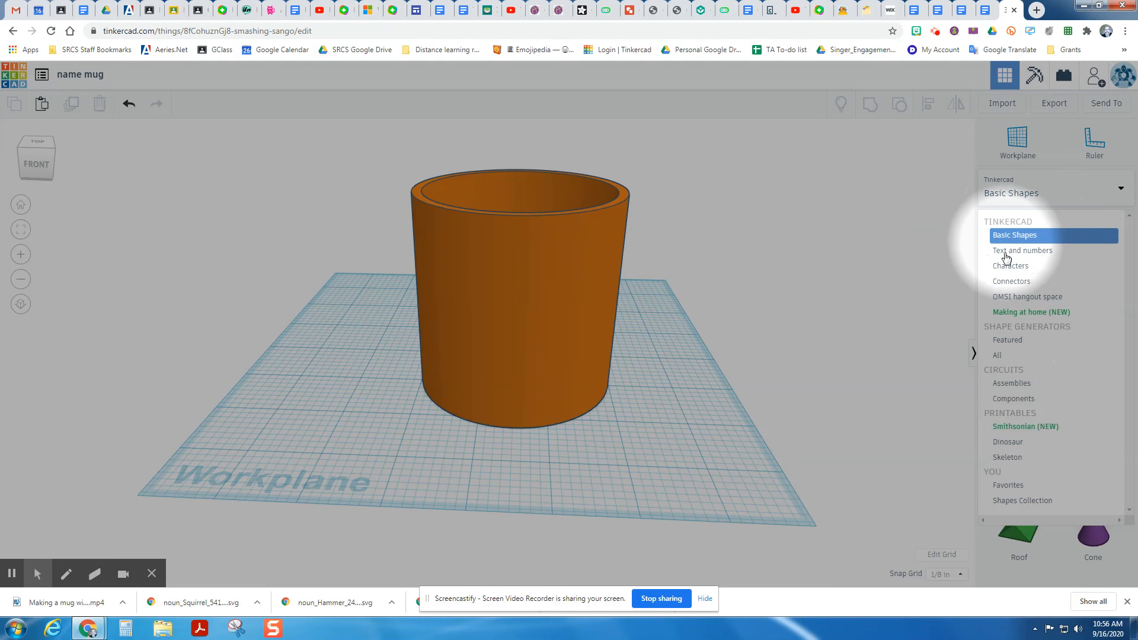
{"action": "left_click", "coordinate": [1010, 356]}
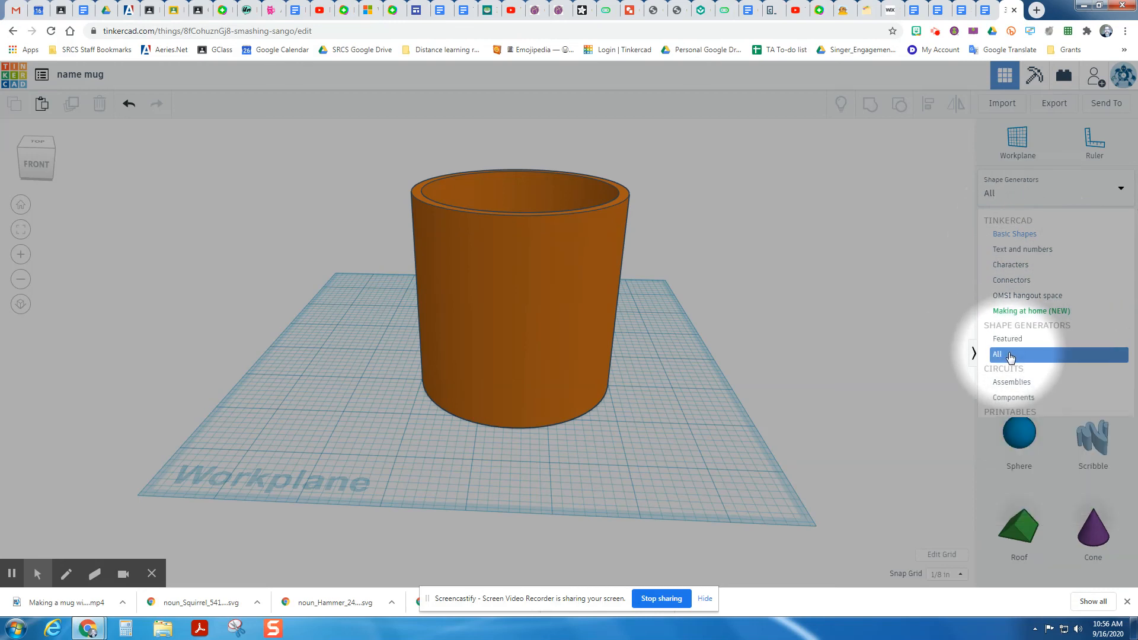
{"action": "scroll", "coordinate": [1079, 516], "scroll_direction": "down", "scroll_amount": 5}
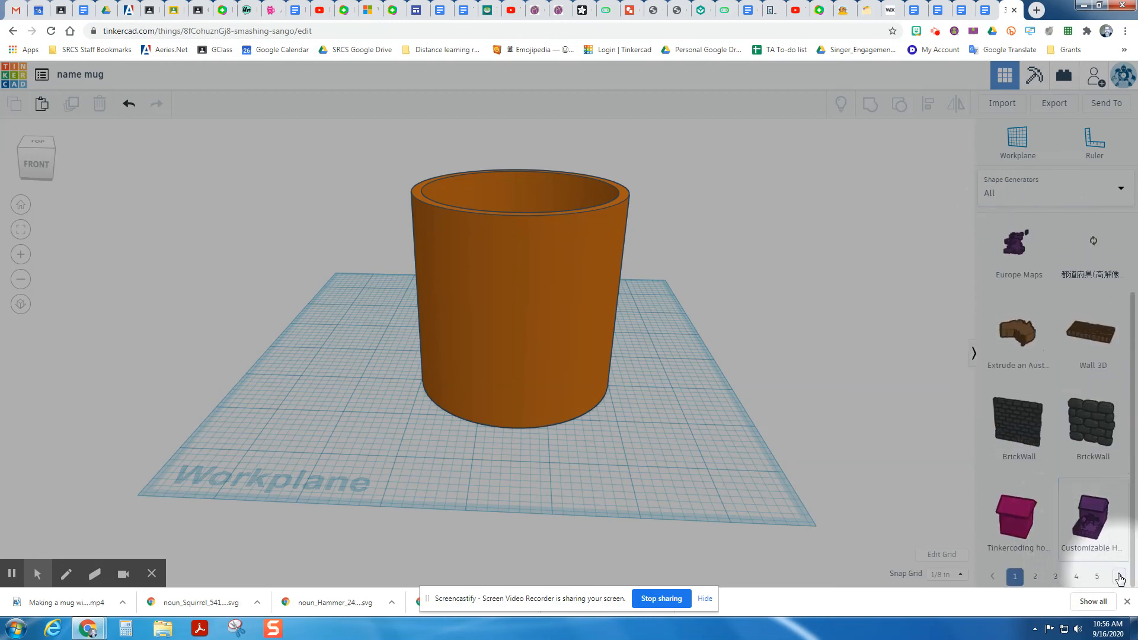
{"action": "left_click", "coordinate": [1120, 578]}
{"action": "left_click", "coordinate": [1119, 578]}
{"action": "left_click", "coordinate": [1120, 578]}
{"action": "left_click", "coordinate": [1119, 578]}
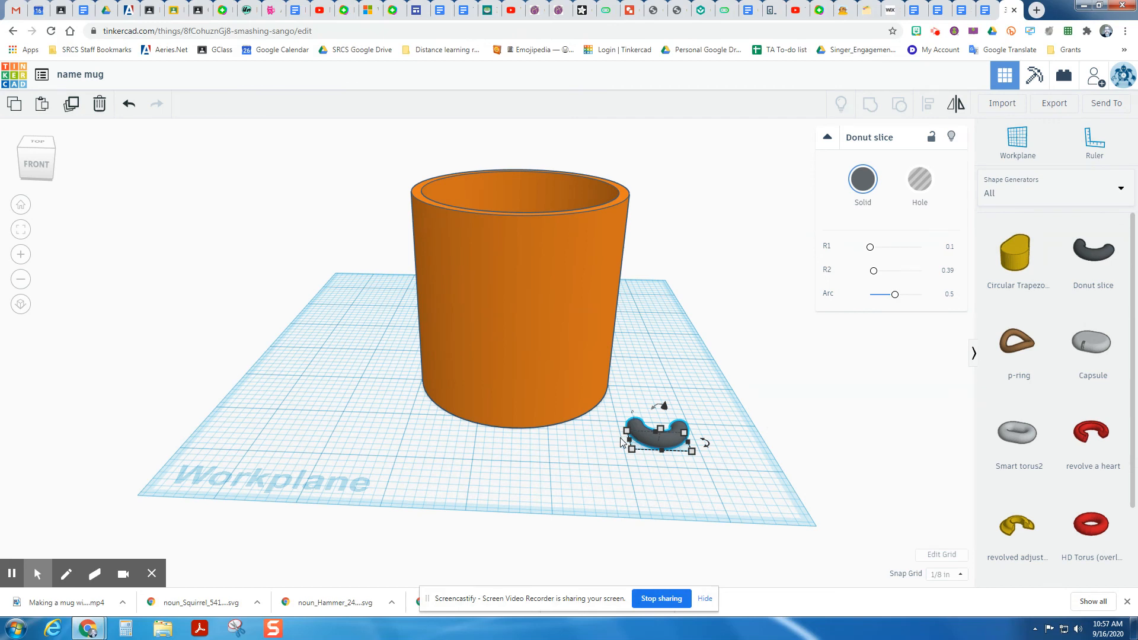
- Rotate the donut slice -90° so it stands upright like a mug handle
{"action": "key", "text": "alt+f"}
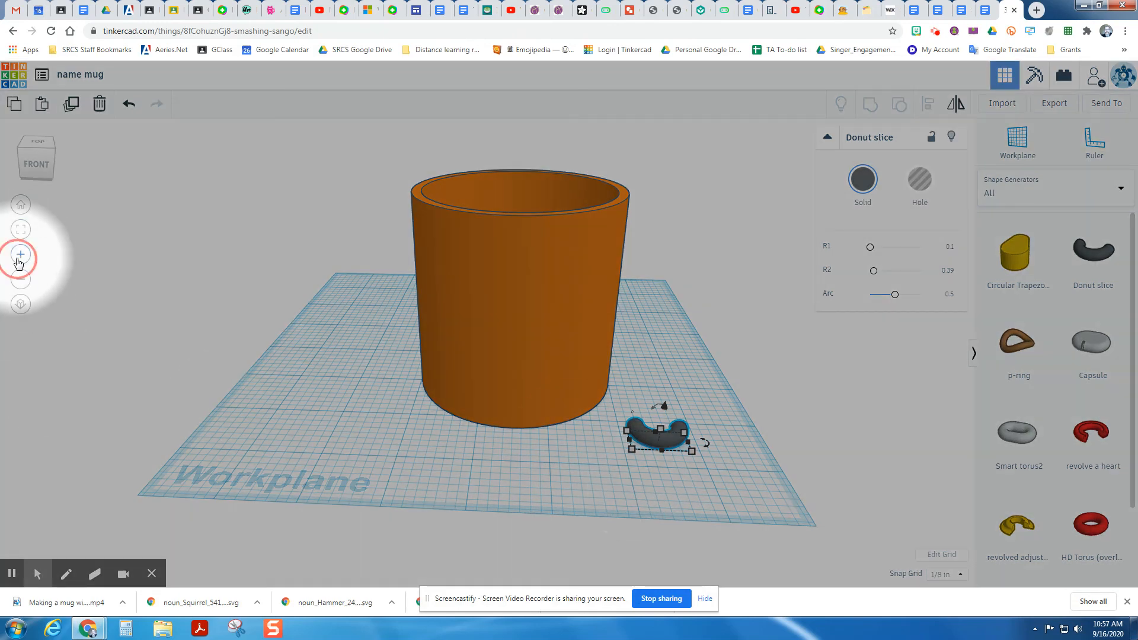
{"action": "left_click", "coordinate": [20, 255]}
{"action": "left_click", "coordinate": [21, 255]}
{"action": "left_click", "coordinate": [21, 230]}
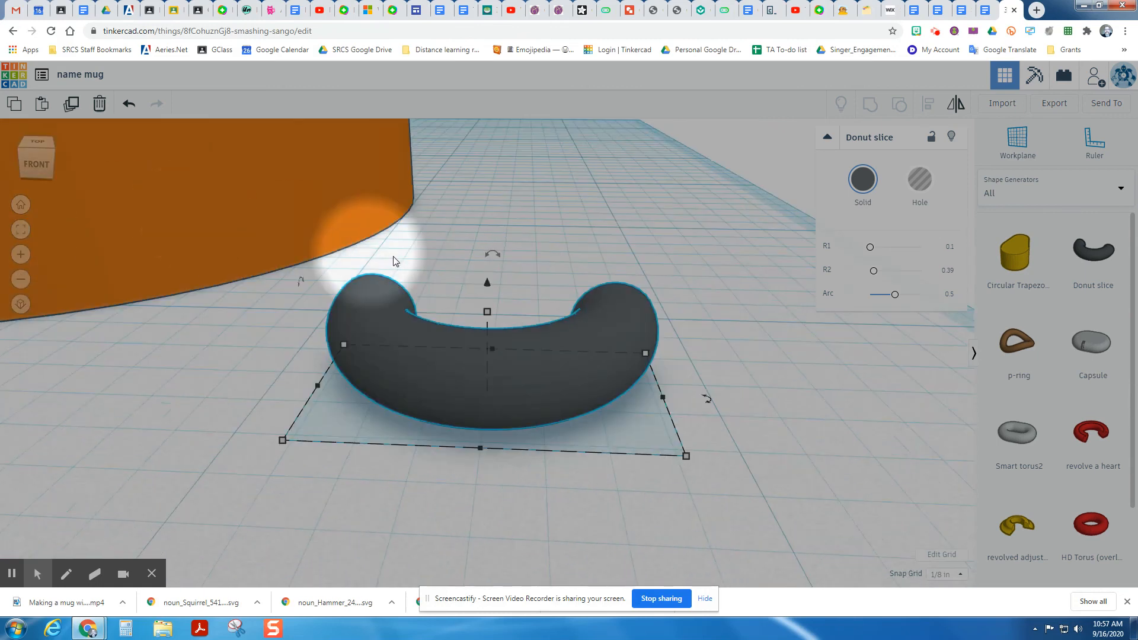
{"action": "mouse_move", "coordinate": [497, 258]}
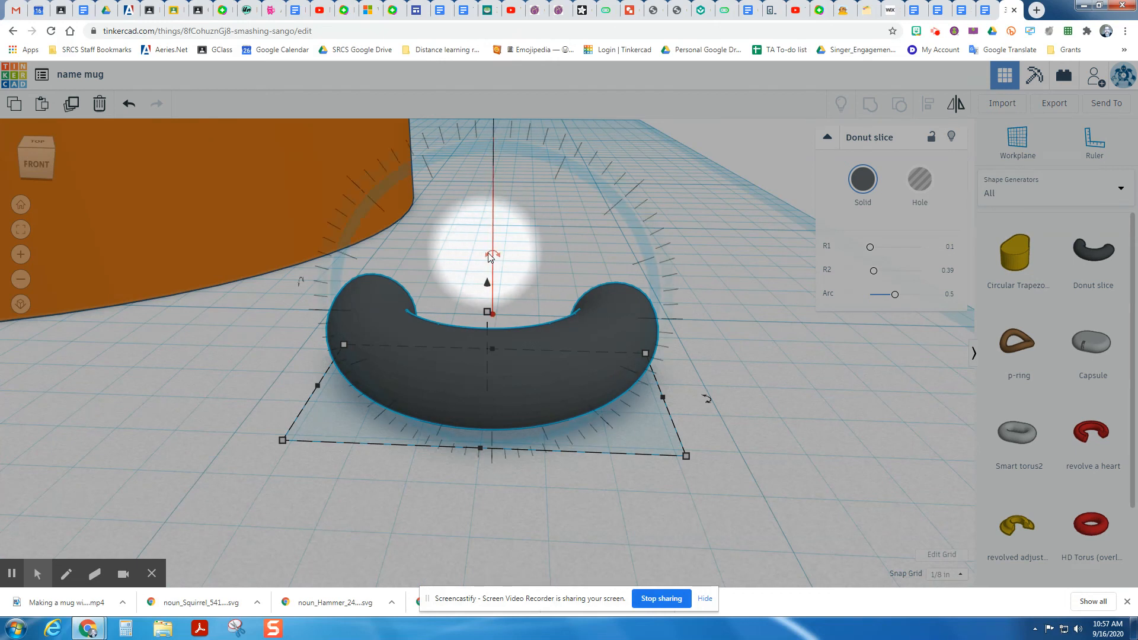
{"action": "left_click_drag", "start_coordinate": [492, 256], "coordinate": [377, 319]}
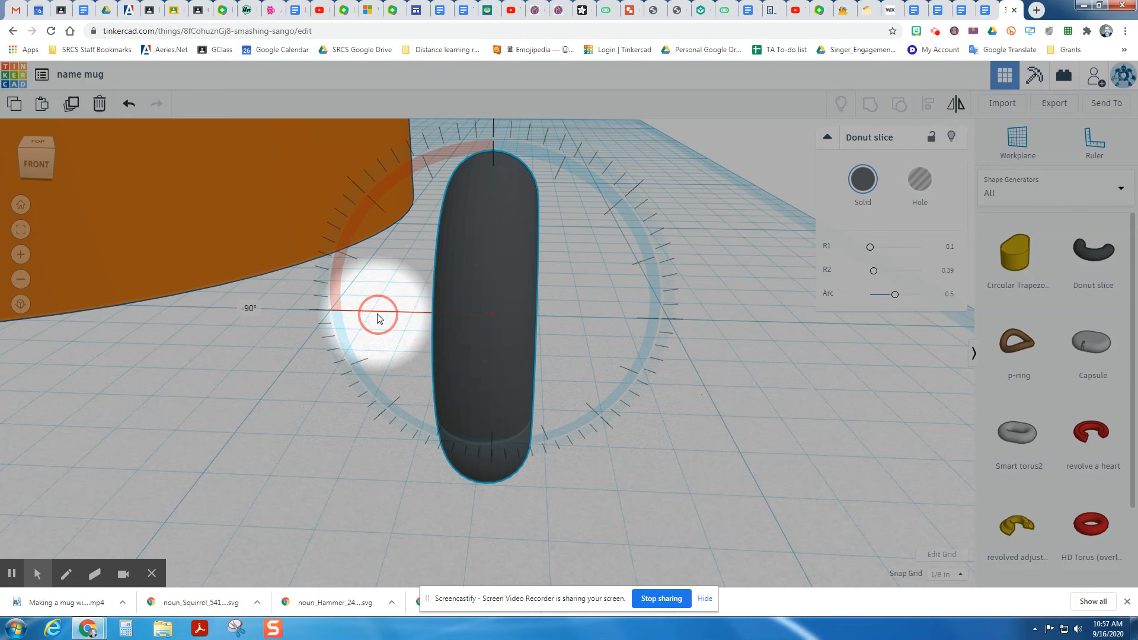
{"action": "left_click_drag", "start_coordinate": [378, 318], "coordinate": [378, 319]}
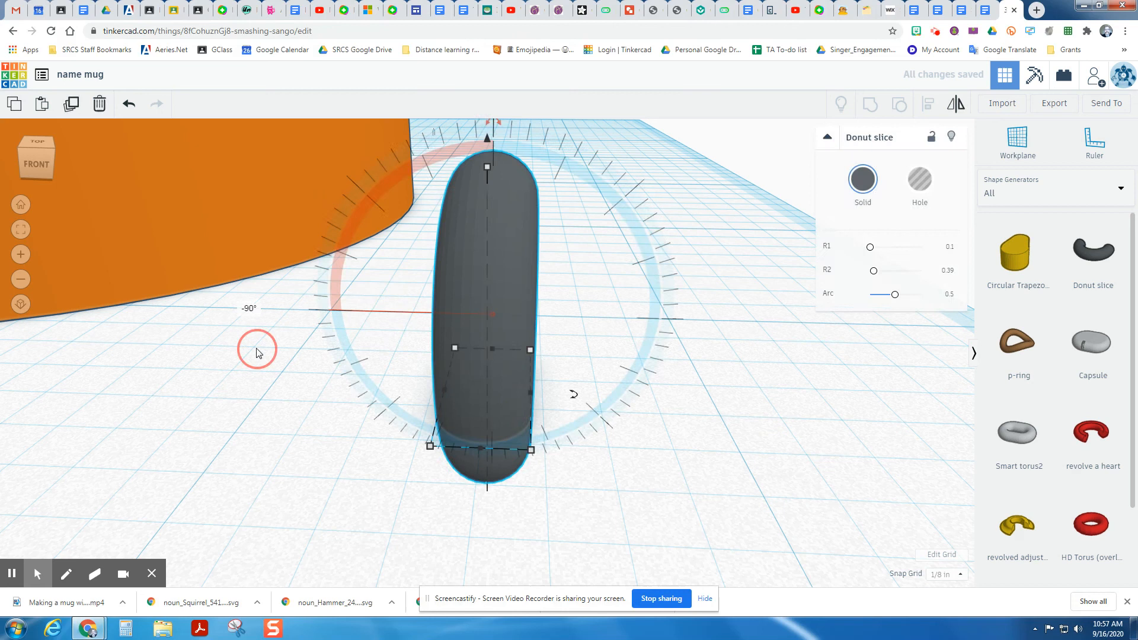
{"action": "left_click", "coordinate": [257, 353]}
- Move the upright donut slice left along the workplane until it stands in front of the mug
{"action": "right_click_drag", "start_coordinate": [617, 376], "coordinate": [3, 292]}
{"action": "left_click", "coordinate": [21, 279]}
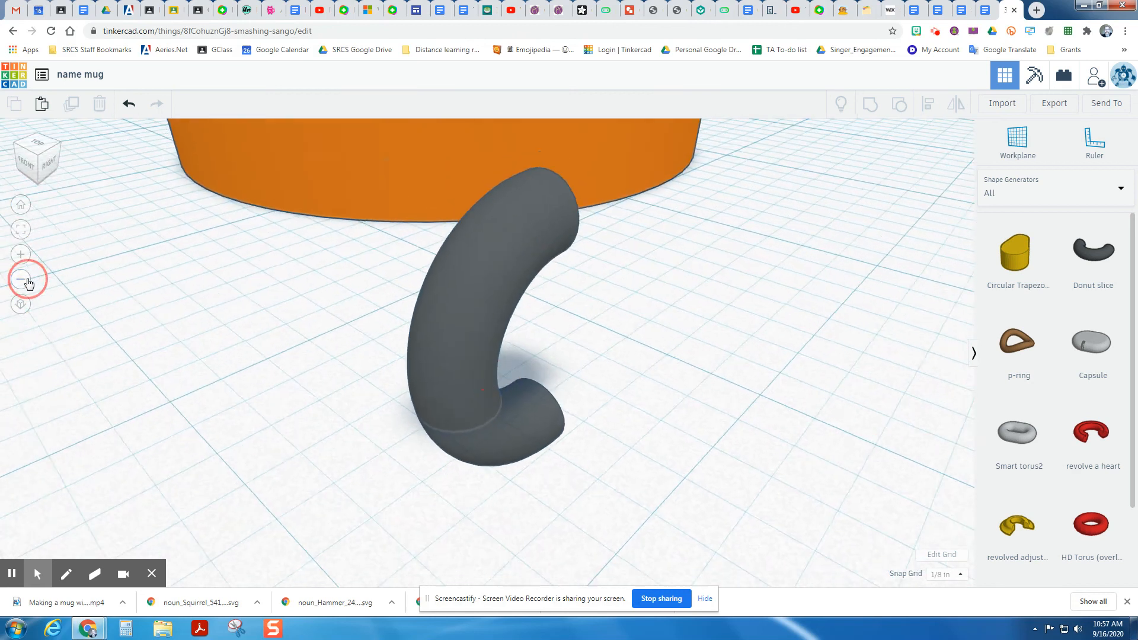
{"action": "left_click", "coordinate": [26, 280]}
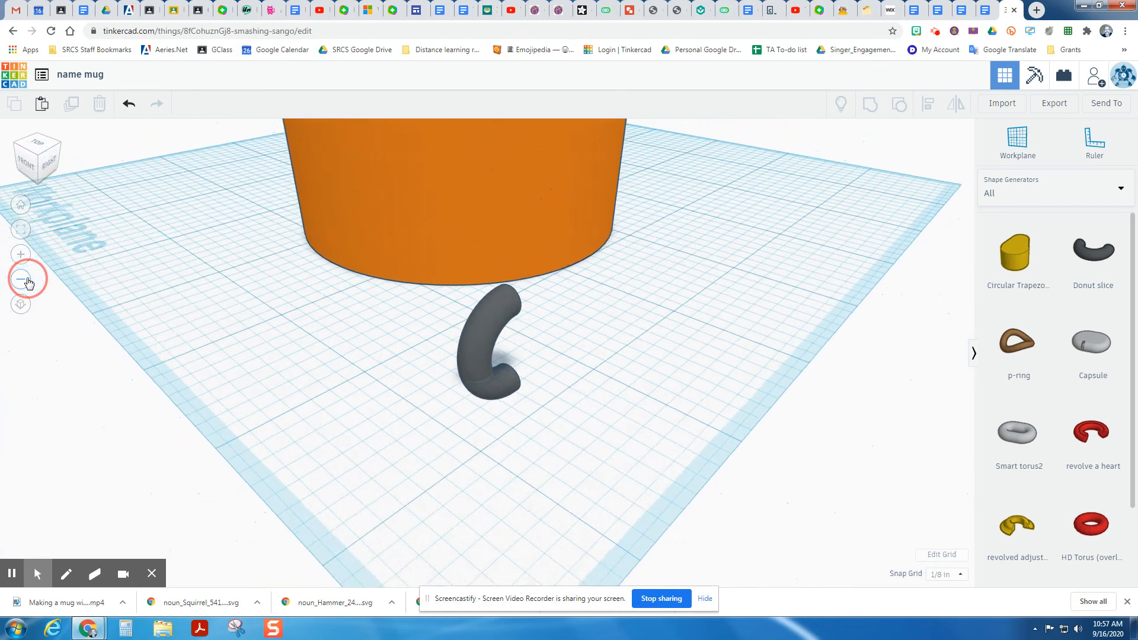
{"action": "left_click", "coordinate": [46, 170]}
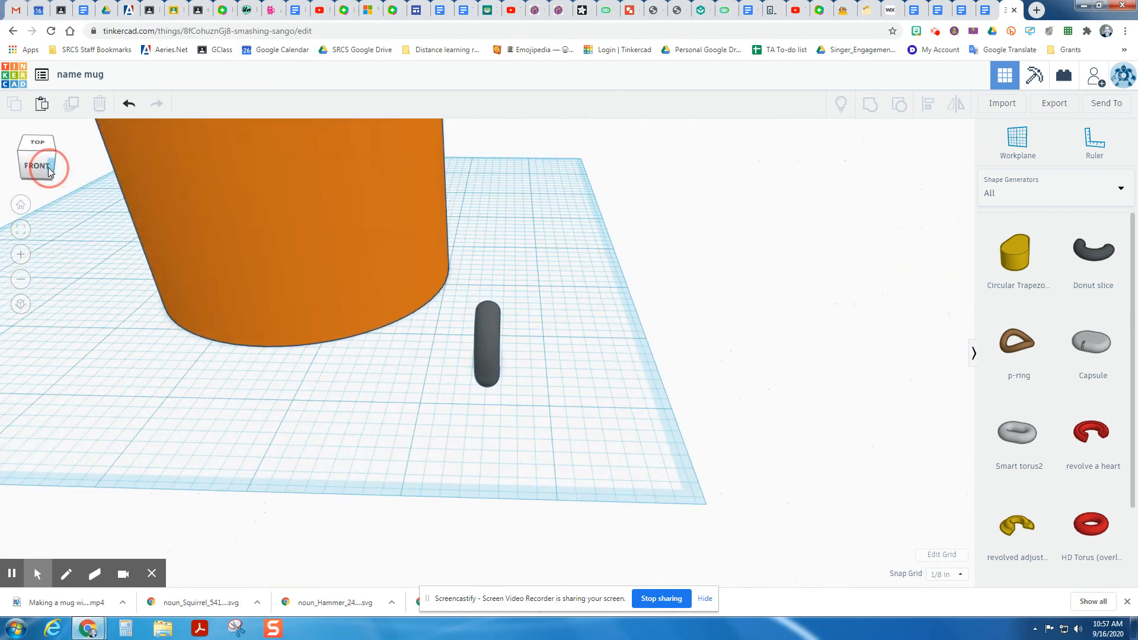
{"action": "left_click", "coordinate": [489, 359]}
{"action": "key", "text": "Left"}
{"action": "key", "text": "Left"}
{"action": "key", "text": "Left"}
{"action": "key", "text": "Left"}
{"action": "key", "text": "Left"}
{"action": "key", "text": "Left"}
{"action": "key", "text": "Left"}
{"action": "key", "text": "Left"}
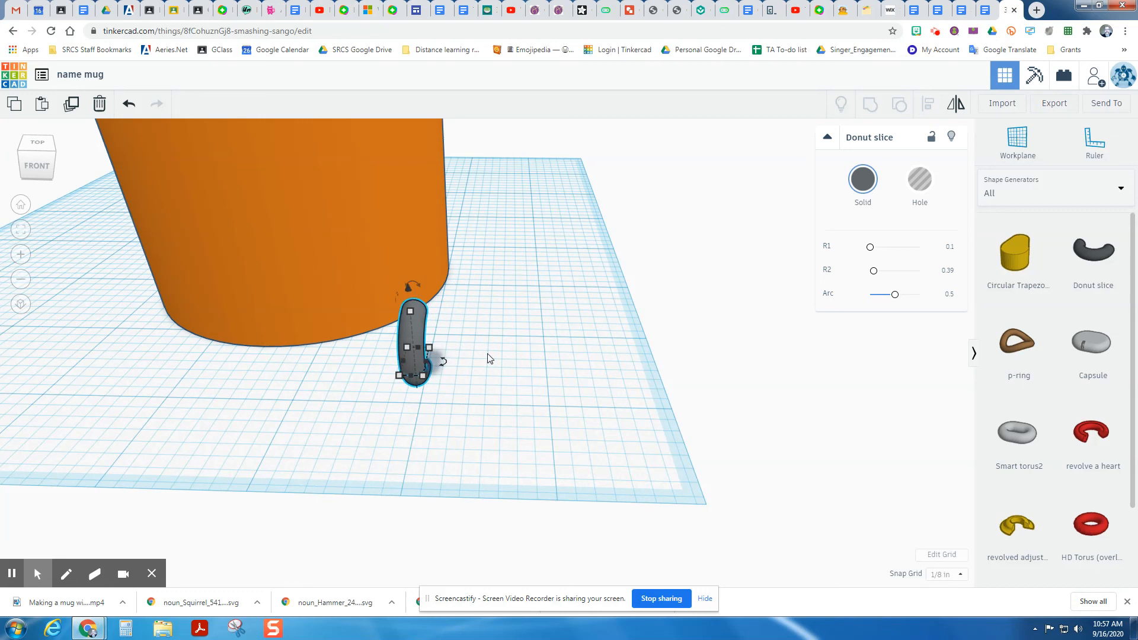
{"action": "key", "text": "Left"}
{"action": "key", "text": "Left"}
{"action": "key", "text": "Left"}
{"action": "key", "text": "Left"}
{"action": "key", "text": "Left"}
{"action": "key", "text": "Left"}
{"action": "key", "text": "Left"}
{"action": "key", "text": "Left"}
{"action": "key", "text": "Left"}
{"action": "key", "text": "Left"}
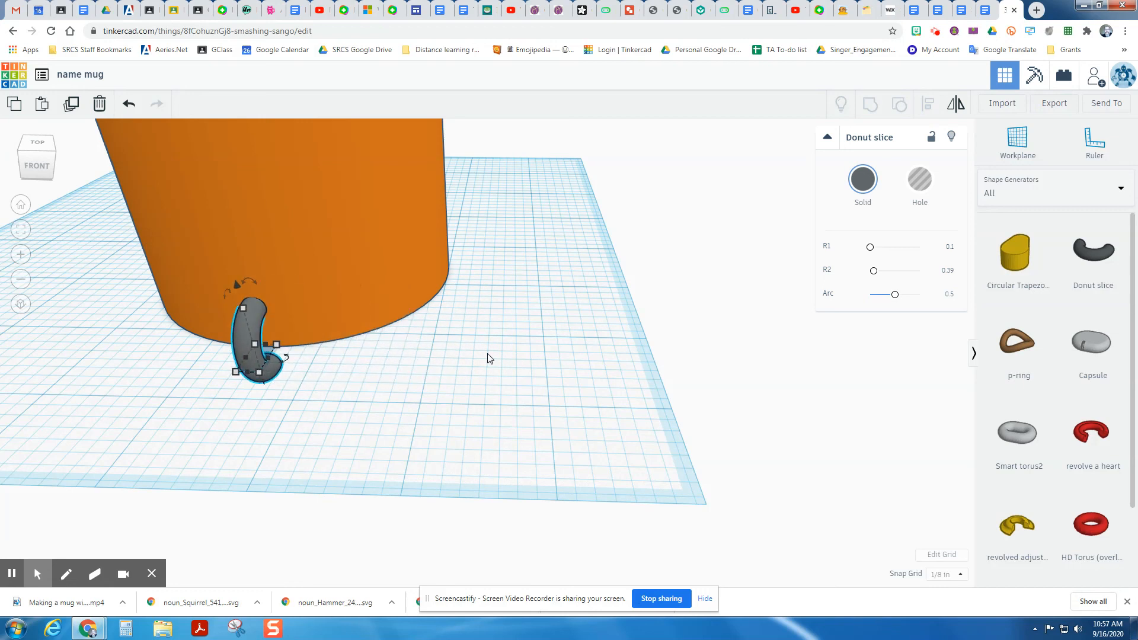
{"action": "key", "text": "Left"}
{"action": "key", "text": "Left"}
{"action": "key", "text": "Left"}
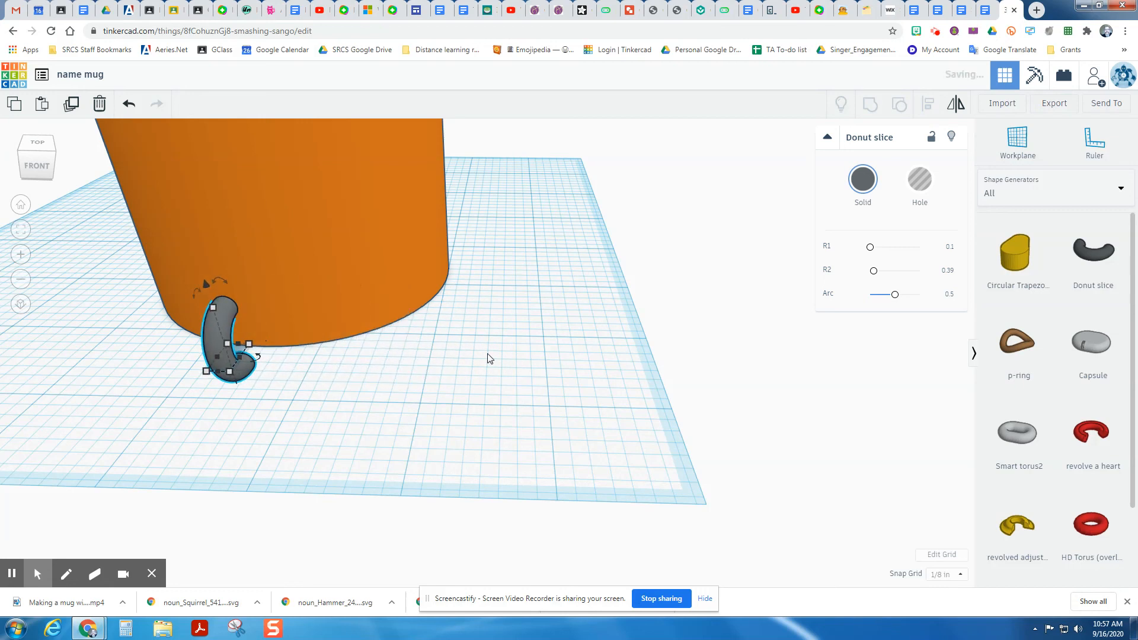
- Raise the donut slice by 0.295 in to rest on the workplane and stretch its height to 2⅞ in
{"action": "right_click_drag", "start_coordinate": [514, 335], "coordinate": [353, 326]}
{"action": "left_click_drag", "start_coordinate": [344, 208], "coordinate": [340, 179]}
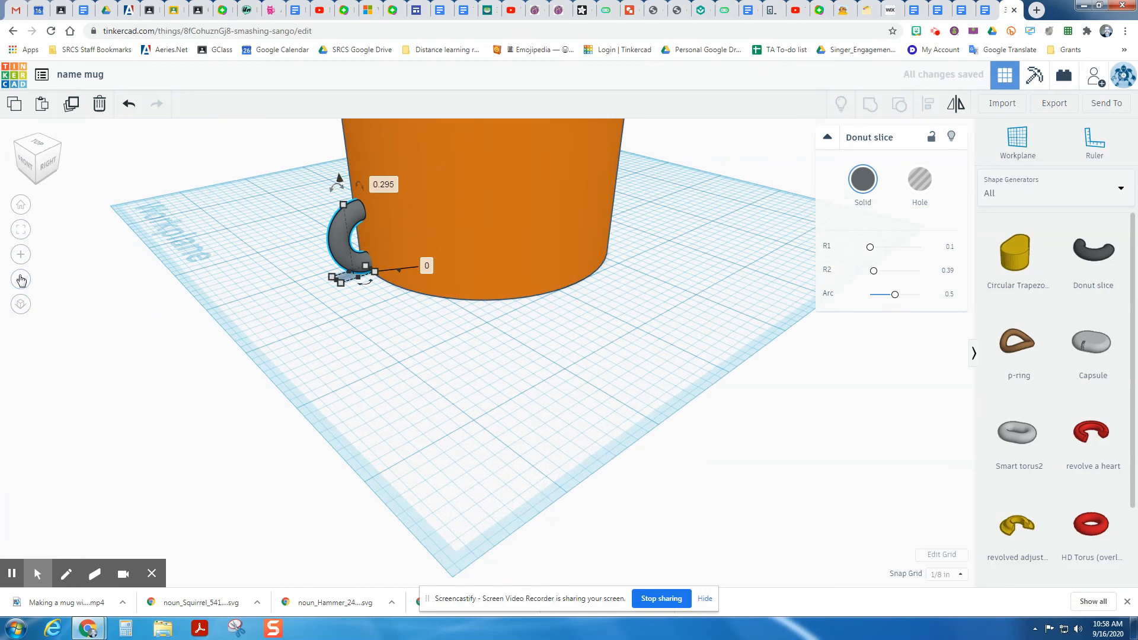
{"action": "left_click", "coordinate": [21, 230]}
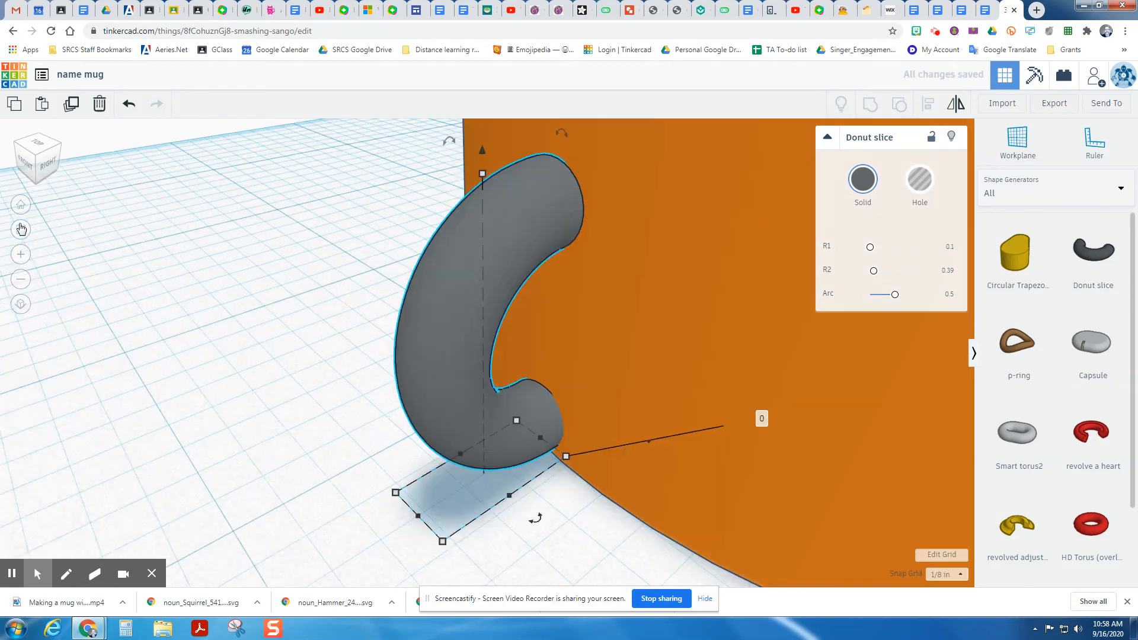
{"action": "left_click", "coordinate": [21, 208]}
{"action": "right_click_drag", "start_coordinate": [636, 447], "coordinate": [387, 354]}
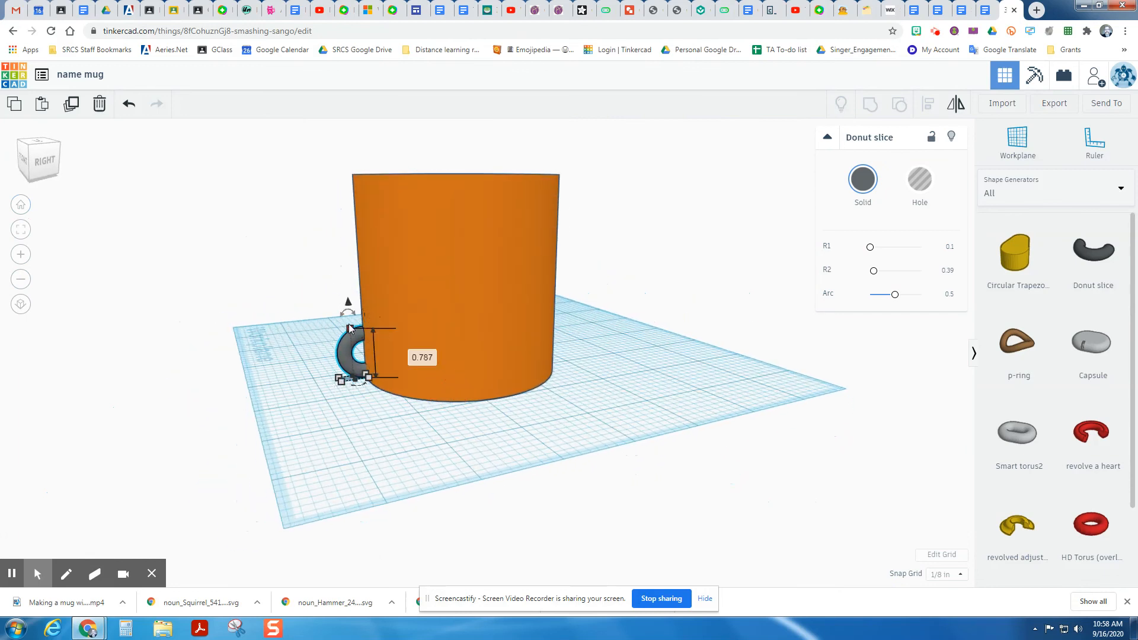
{"action": "left_click_drag", "start_coordinate": [349, 326], "coordinate": [352, 185]}
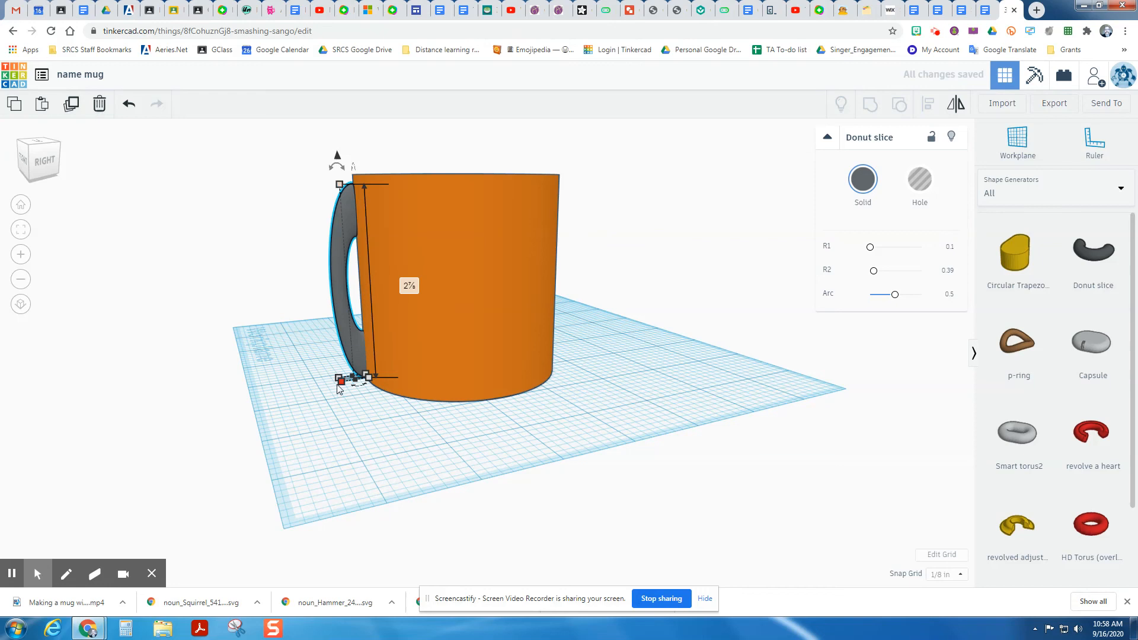
- Stretch the donut slice outward from the mug wall to make a deeper handle
{"action": "scroll", "coordinate": [296, 388], "scroll_direction": "up", "scroll_amount": 10}
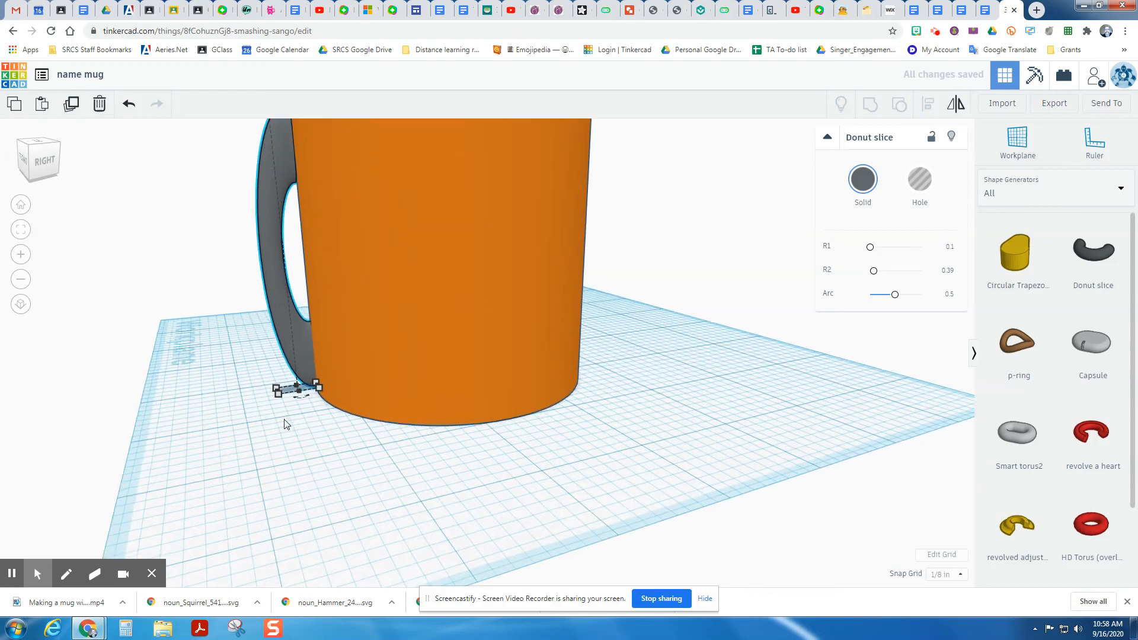
{"action": "scroll", "coordinate": [194, 487], "scroll_direction": "down", "scroll_amount": 8}
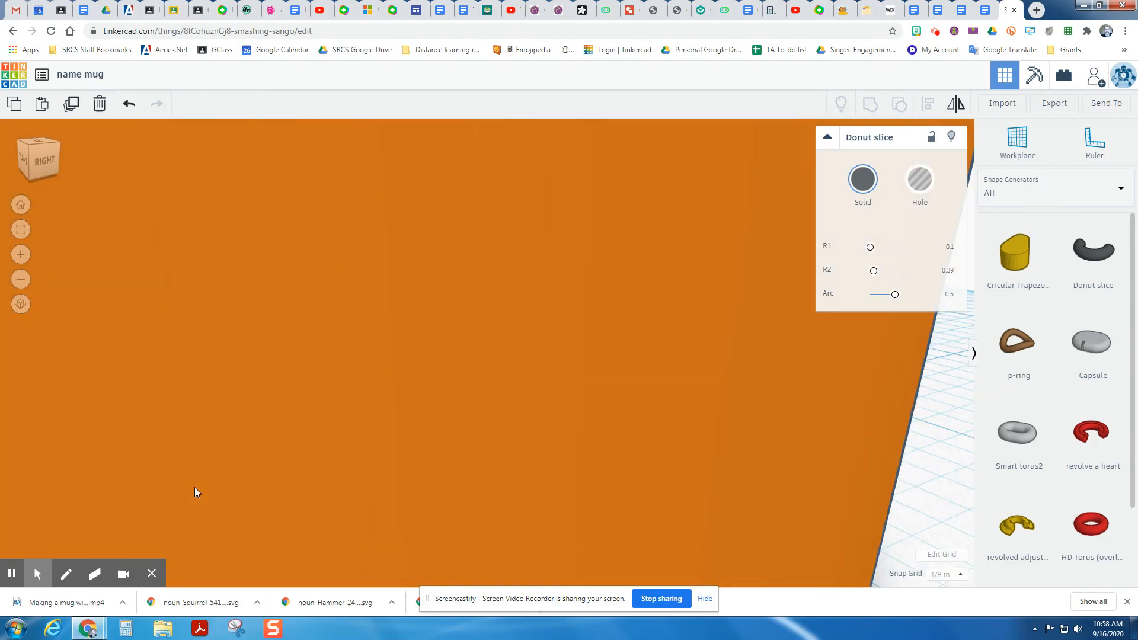
{"action": "right_click_drag", "start_coordinate": [211, 457], "coordinate": [356, 526]}
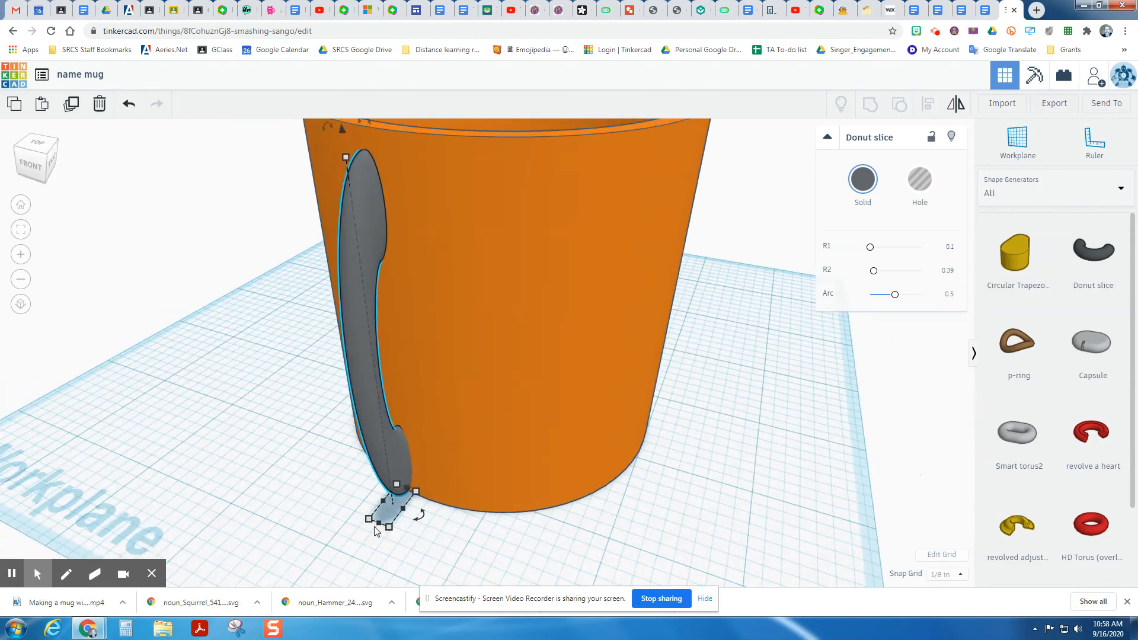
{"action": "left_click_drag", "start_coordinate": [380, 528], "coordinate": [346, 574]}
- Nudge the handle into the mug wall and shift it right to the middle of the mug's front
{"action": "right_click_drag", "start_coordinate": [639, 535], "coordinate": [562, 545]}
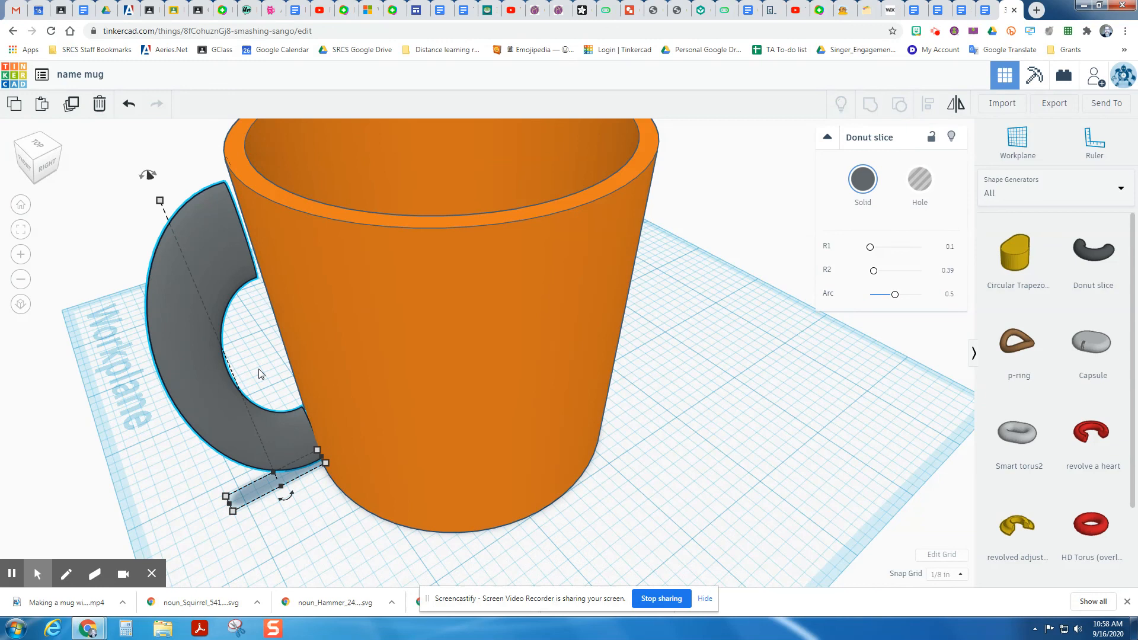
{"action": "key", "text": "Up"}
{"action": "right_click_drag", "start_coordinate": [573, 563], "coordinate": [743, 536]}
{"action": "key", "text": "Right"}
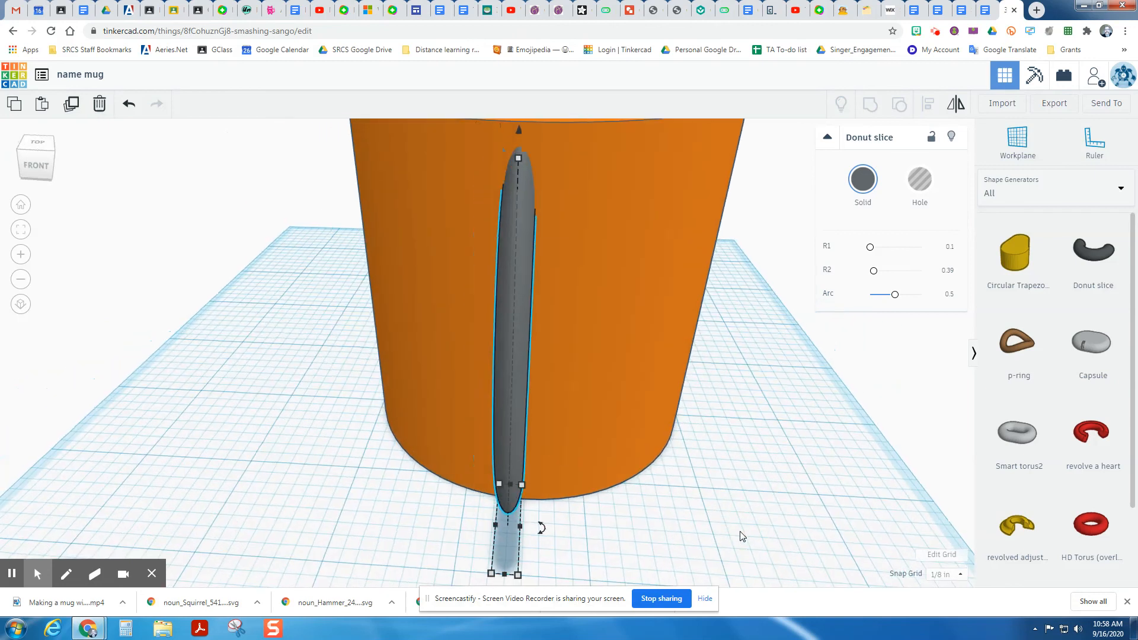
{"action": "key", "text": "Right"}
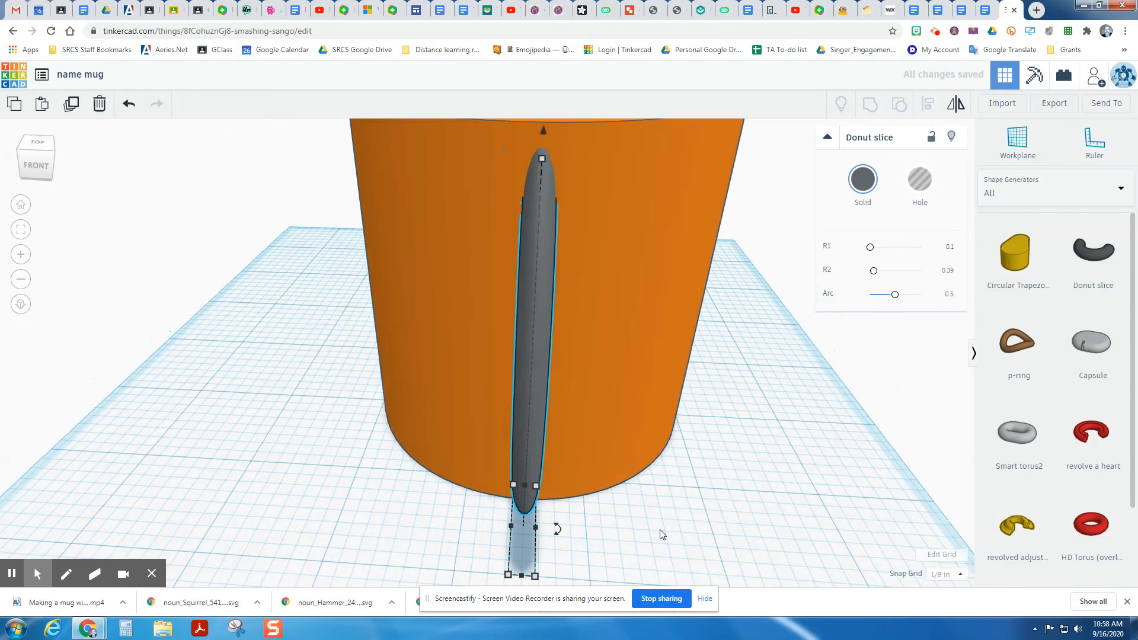
- Select the mug body together with the handle and group them into one shape
{"action": "right_click_drag", "start_coordinate": [734, 505], "coordinate": [492, 517]}
{"action": "scroll", "coordinate": [492, 517], "scroll_direction": "up", "scroll_amount": 3}
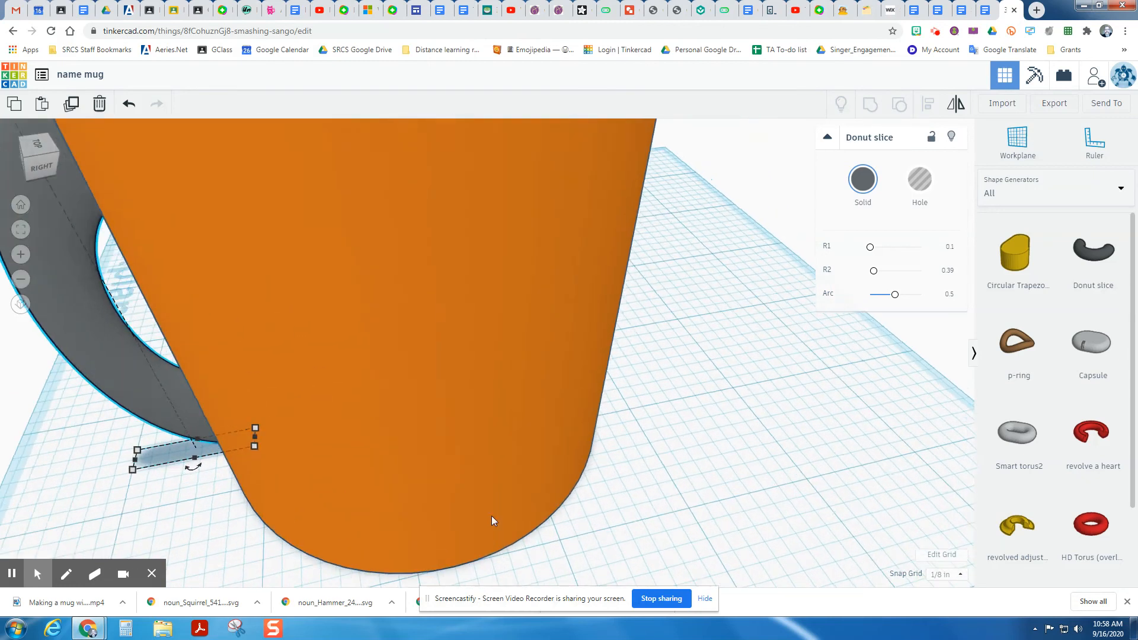
{"action": "scroll", "coordinate": [492, 517], "scroll_direction": "down", "scroll_amount": 10}
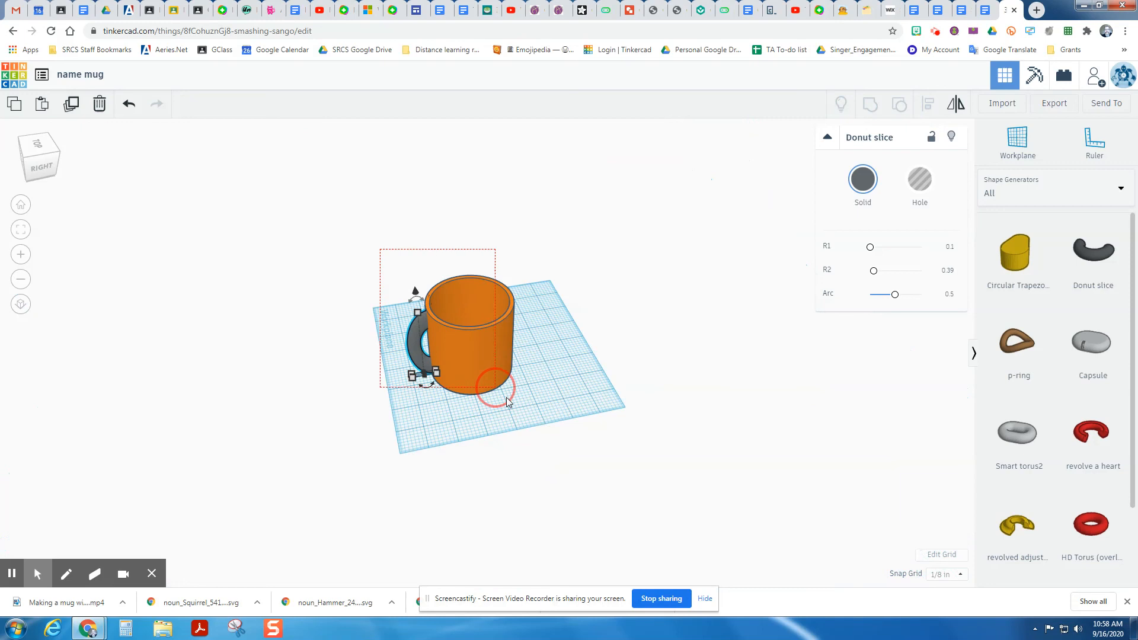
{"action": "left_click_drag", "start_coordinate": [541, 426], "coordinate": [542, 428]}
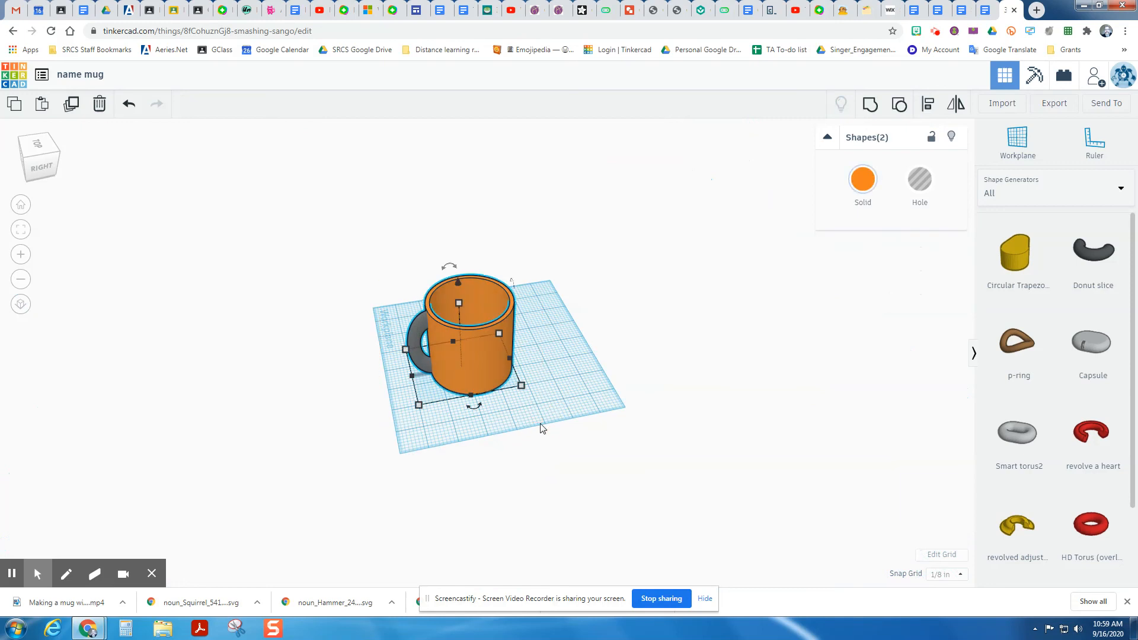
{"action": "left_click", "coordinate": [871, 106]}
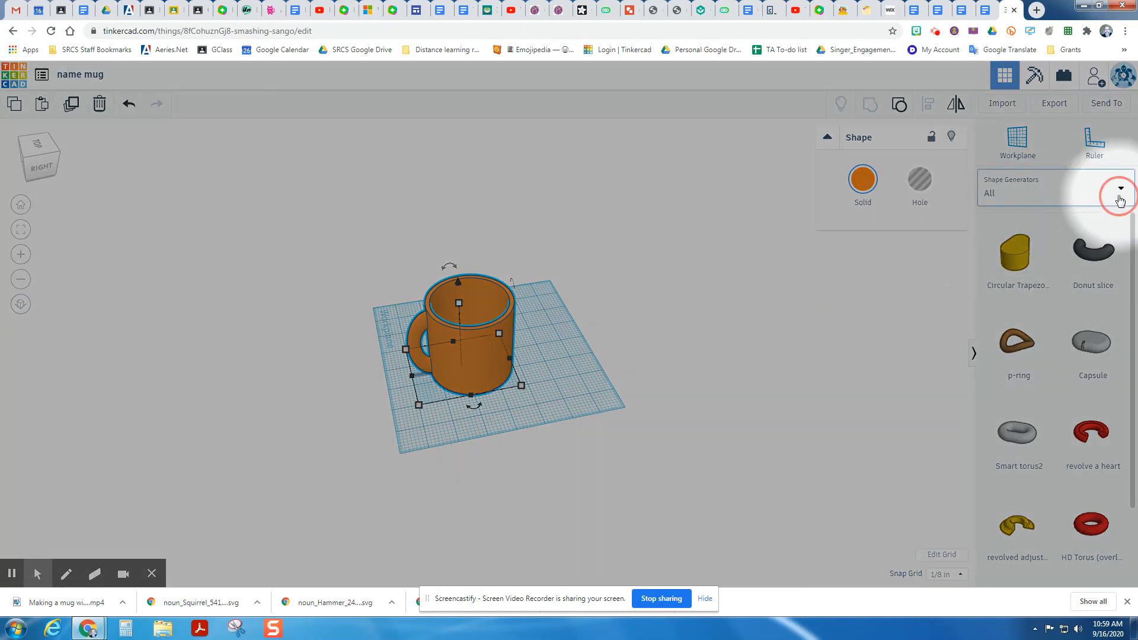
- Place a custom font text shape from the Featured shape generators on the workplane beside the mug
{"action": "left_click", "coordinate": [1121, 189]}
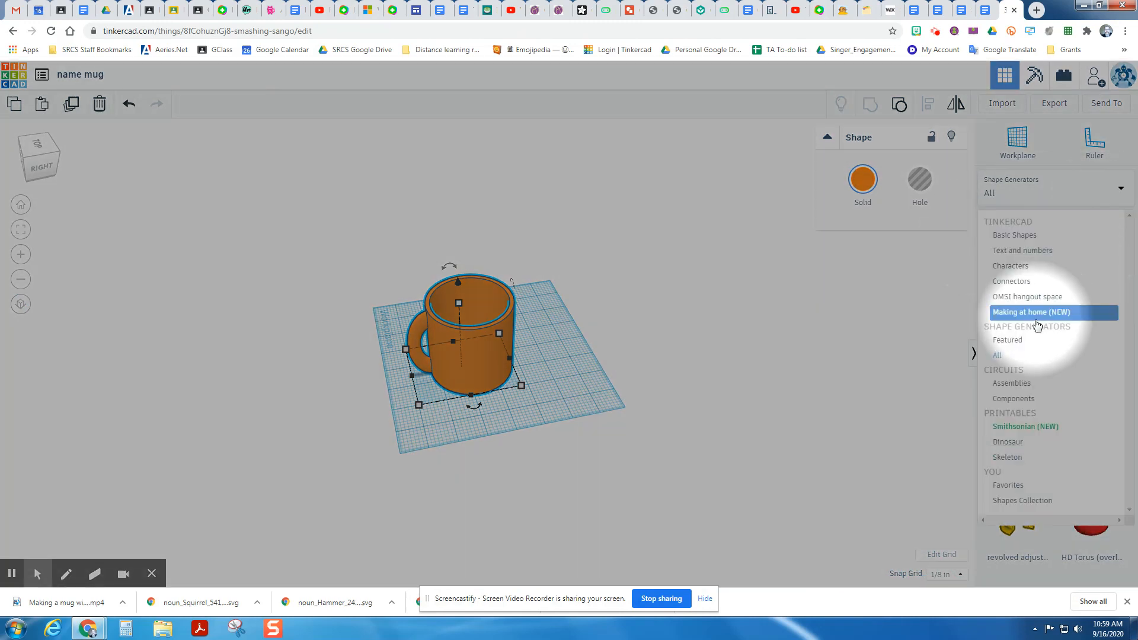
{"action": "left_click", "coordinate": [1020, 340]}
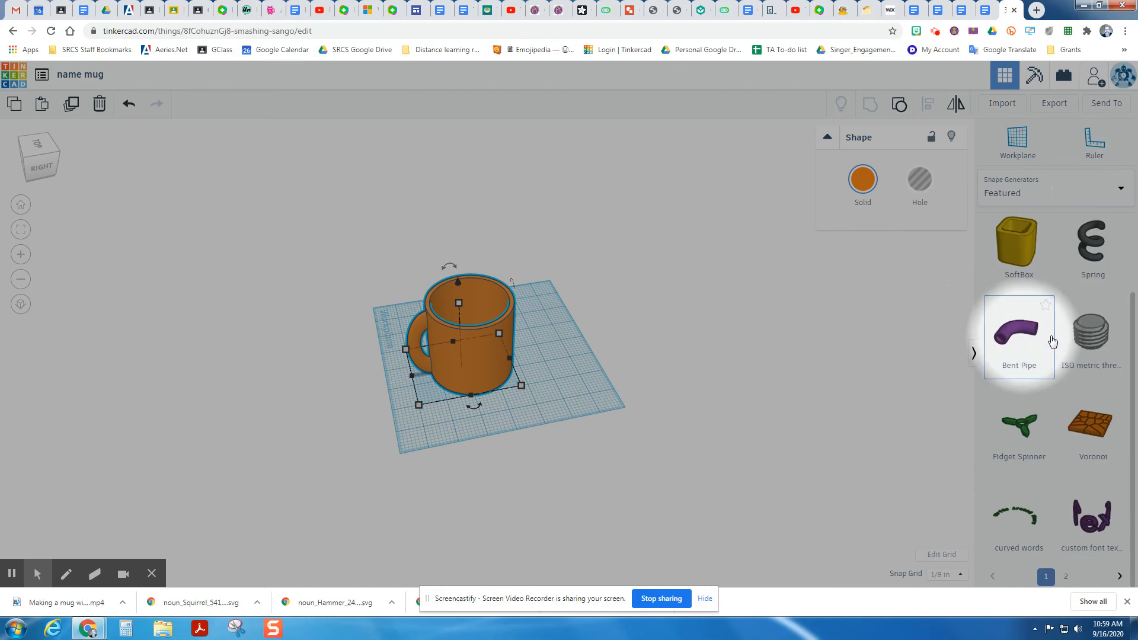
{"action": "left_click_drag", "start_coordinate": [1106, 535], "coordinate": [570, 396]}
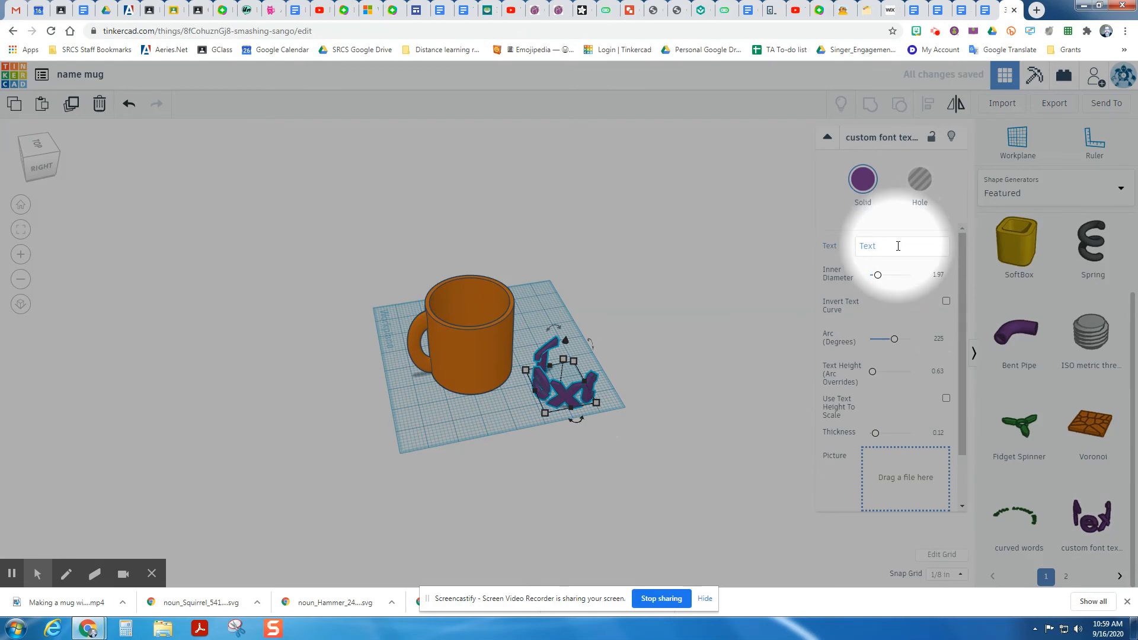
- Replace the custom font shape's default text with the person's first name
{"action": "left_click", "coordinate": [836, 246]}
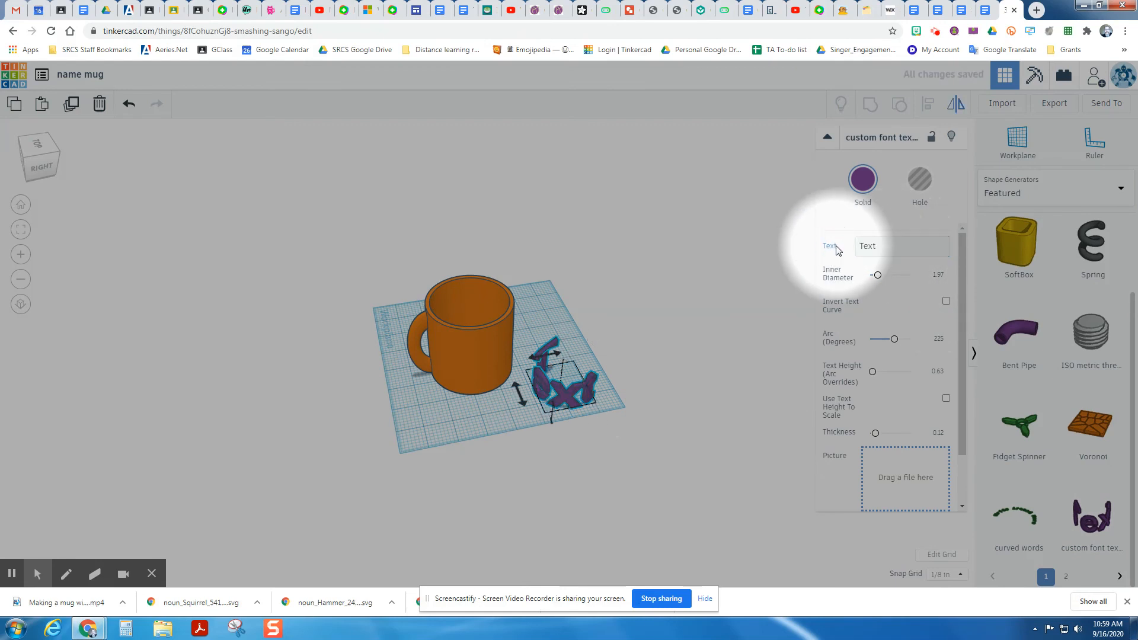
{"action": "left_click", "coordinate": [880, 248]}
{"action": "left_click_drag", "start_coordinate": [882, 248], "coordinate": [857, 247]}
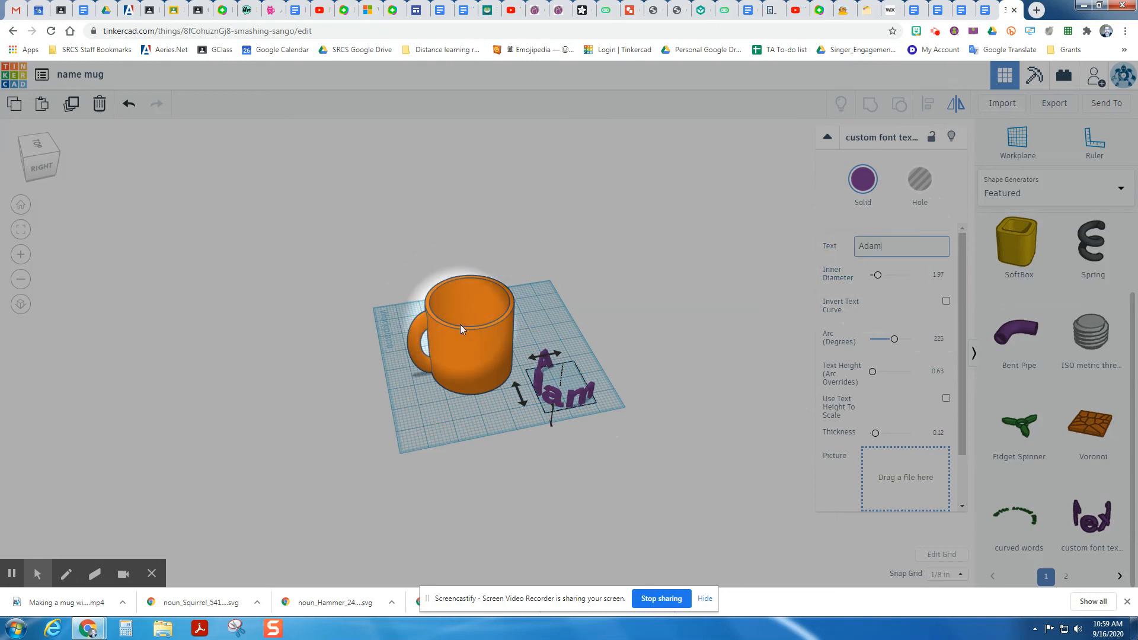
- Set the custom font text's inner diameter to 3 and its text height to 2.89
{"action": "left_click", "coordinate": [941, 276]}
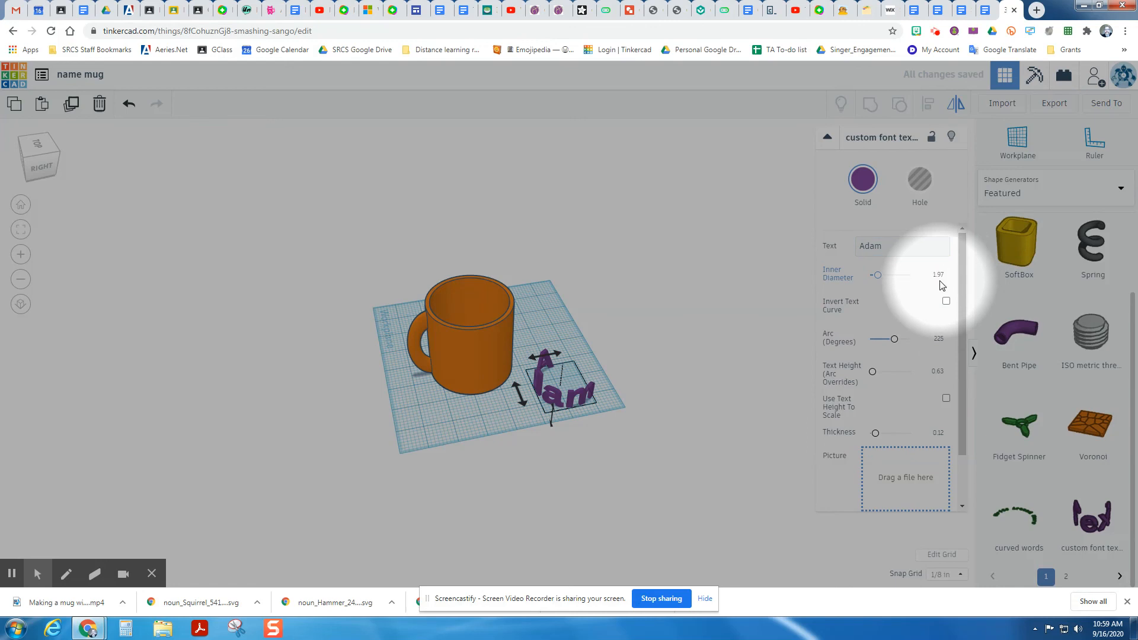
{"action": "left_click", "coordinate": [941, 277]}
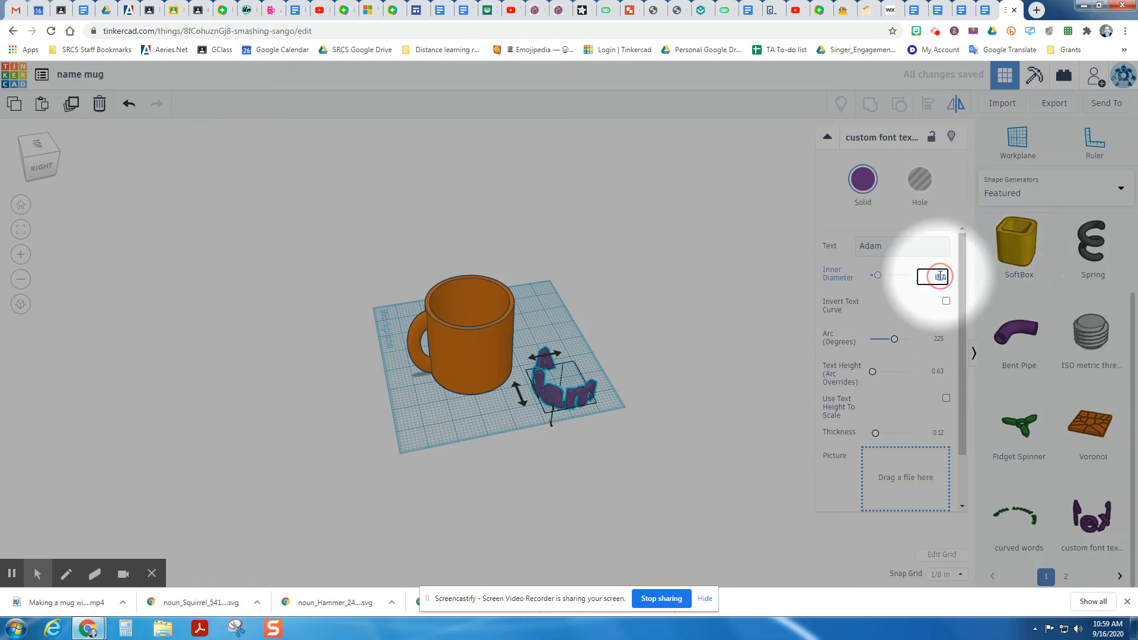
{"action": "key", "text": "Return"}
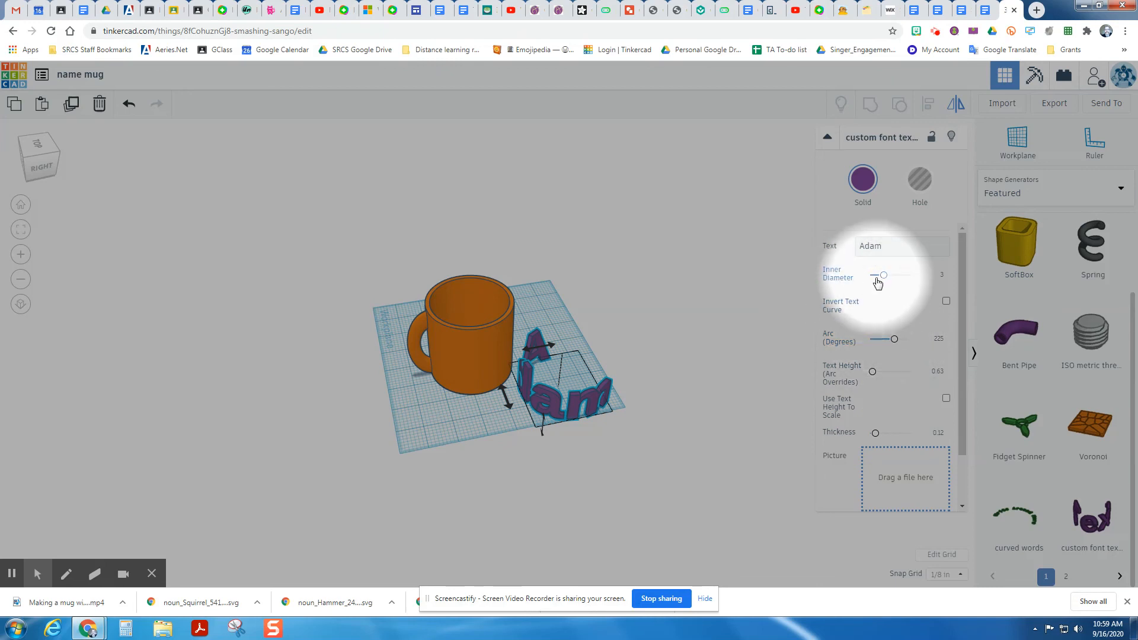
{"action": "left_click", "coordinate": [962, 436]}
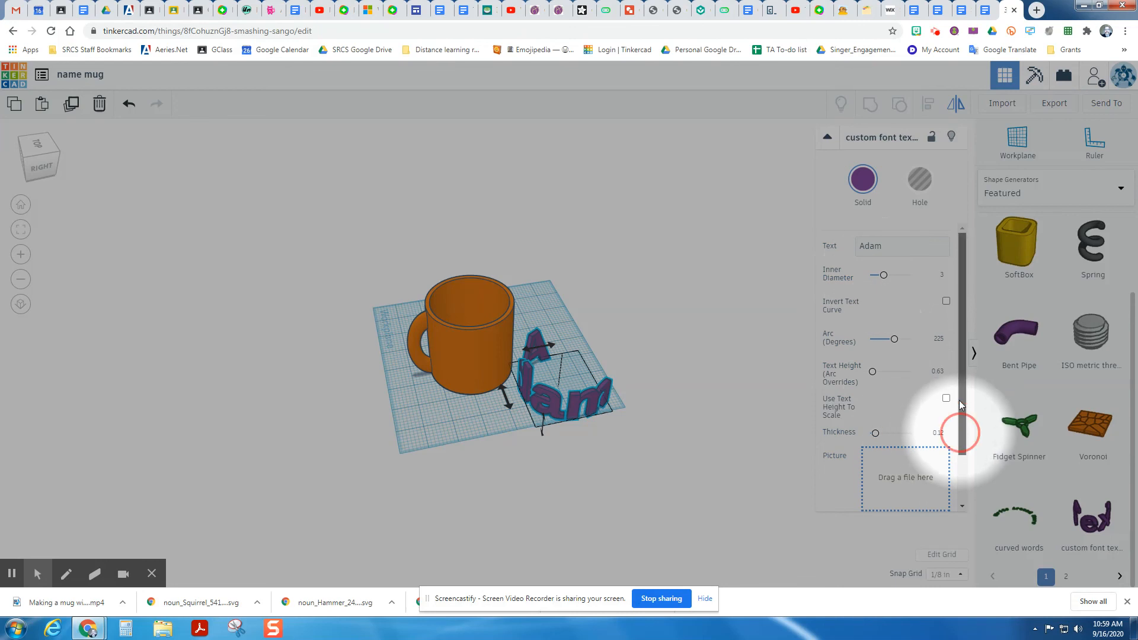
{"action": "mouse_move", "coordinate": [872, 372]}
{"action": "left_mouse_down"}
{"action": "mouse_move", "coordinate": [899, 374]}
{"action": "mouse_move", "coordinate": [885, 372]}
{"action": "left_mouse_up"}
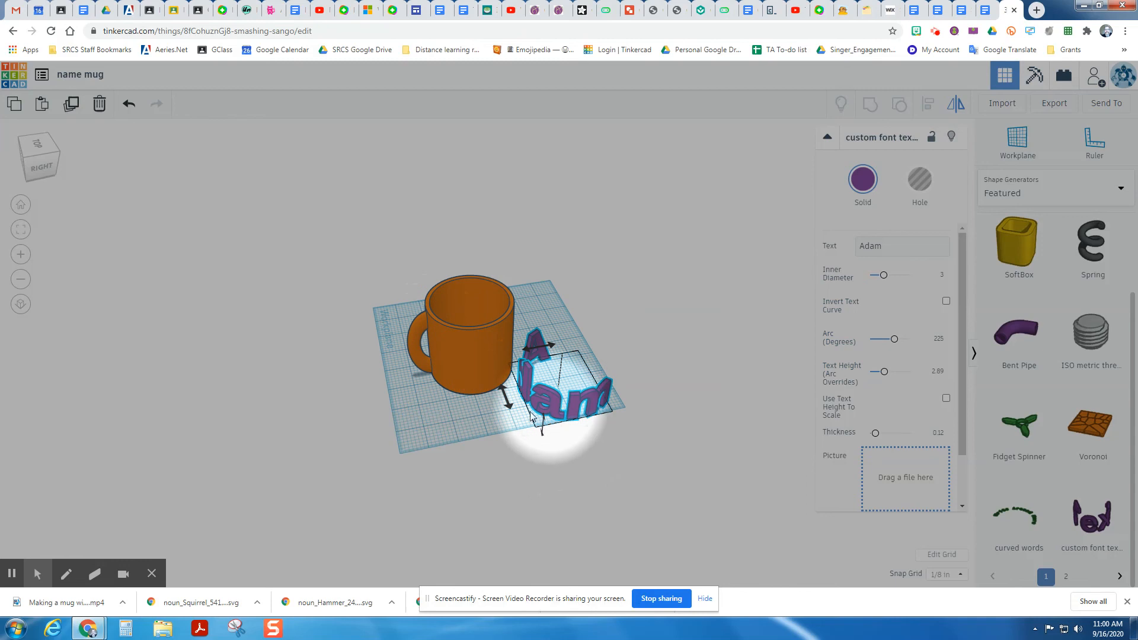
- Move the curved name text onto the mug so it wraps around the body, and raise it about 3/4 in above the workplane
{"action": "left_click", "coordinate": [437, 415]}
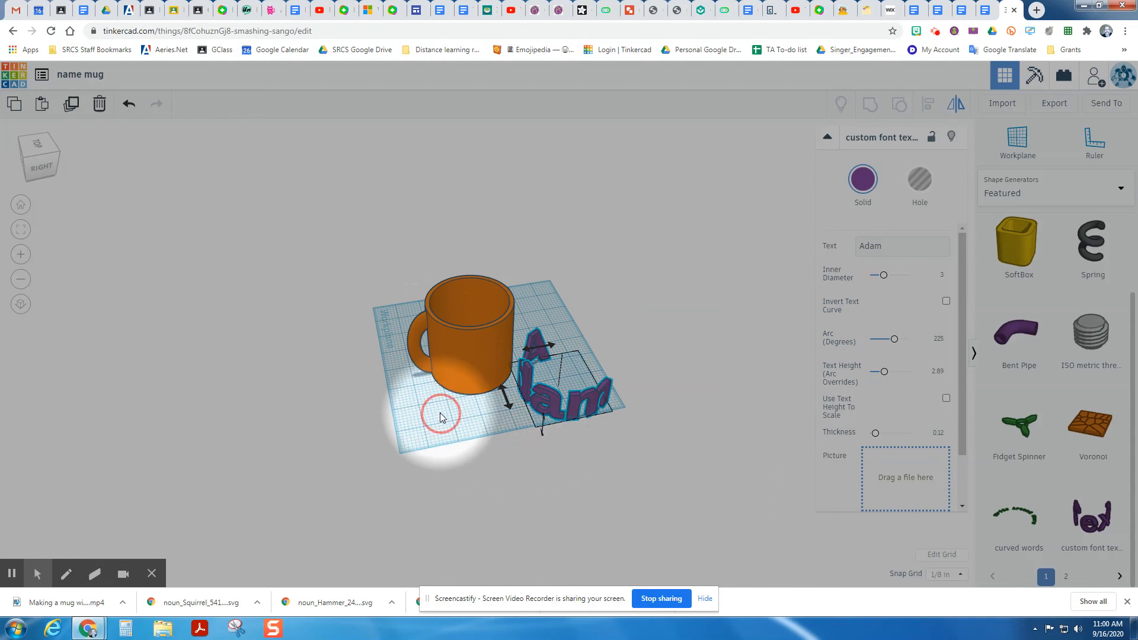
{"action": "left_click", "coordinate": [560, 398]}
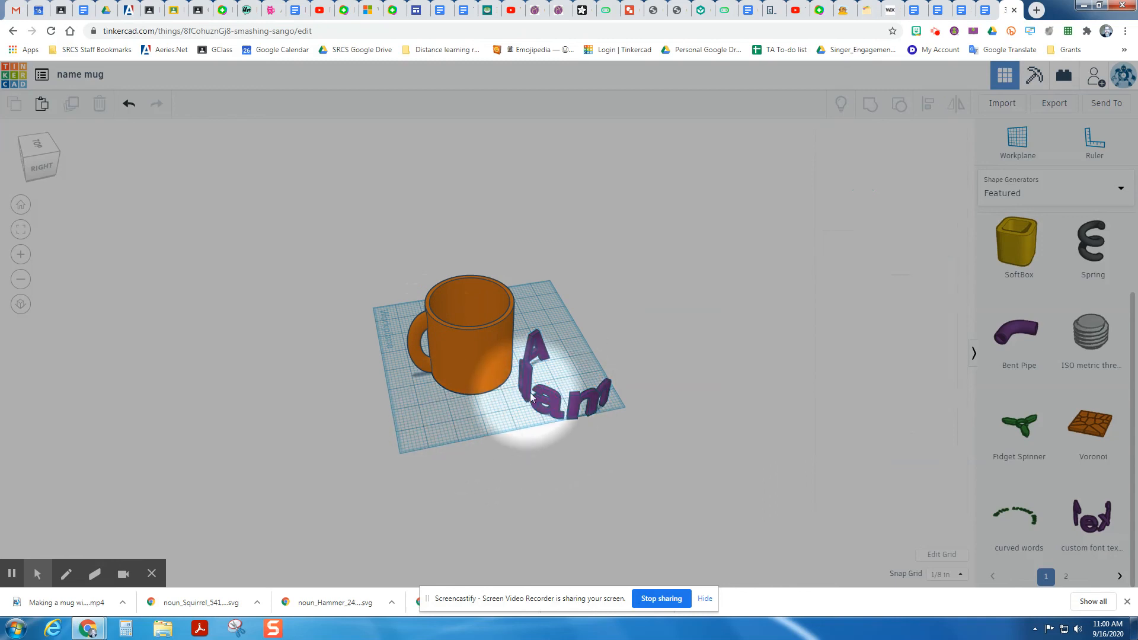
{"action": "left_click", "coordinate": [547, 409]}
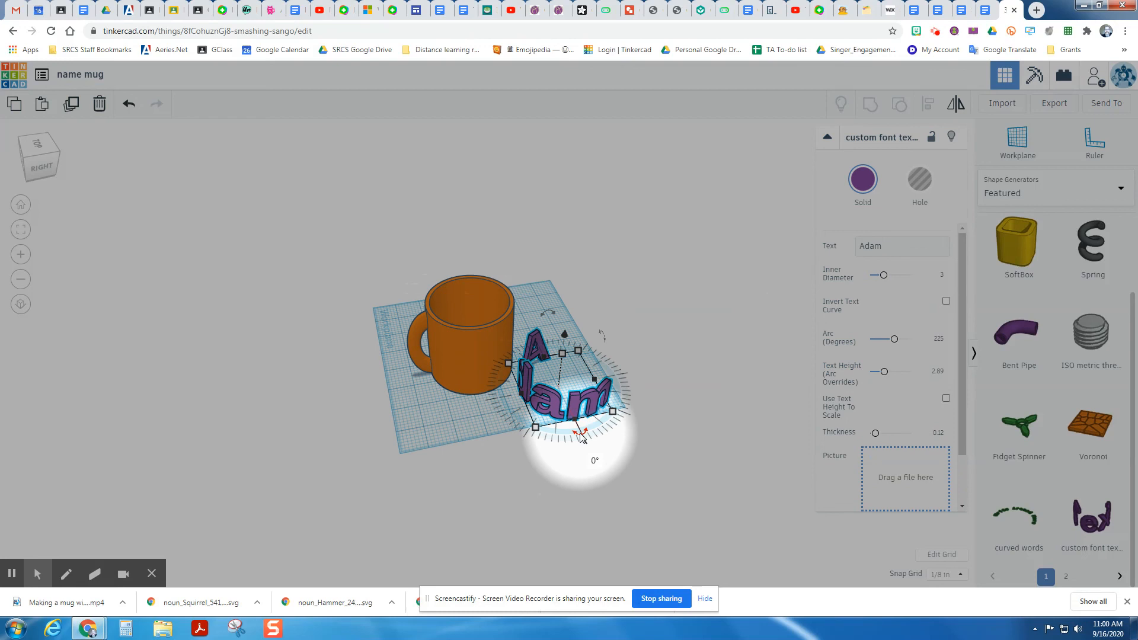
{"action": "left_click_drag", "start_coordinate": [613, 411], "coordinate": [512, 355]}
{"action": "right_click_drag", "start_coordinate": [541, 333], "coordinate": [482, 360]}
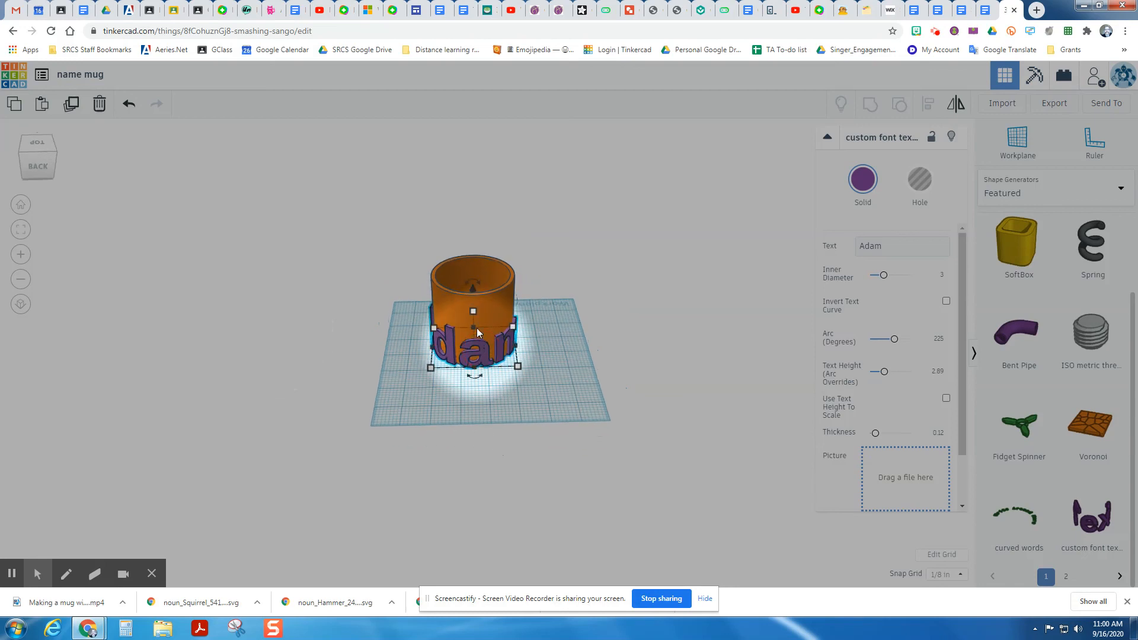
{"action": "left_click_drag", "start_coordinate": [473, 295], "coordinate": [474, 274]}
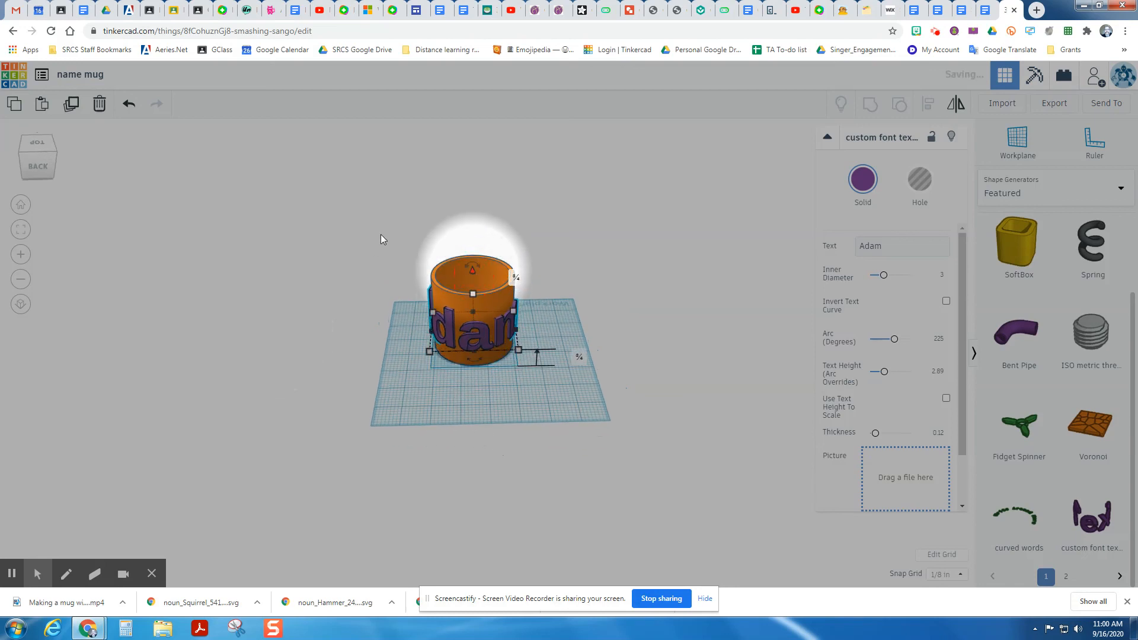
- Select the mug together with the curved name text and group them into one solid shape
{"action": "left_click_drag", "start_coordinate": [376, 259], "coordinate": [555, 417]}
{"action": "left_click", "coordinate": [869, 107]}
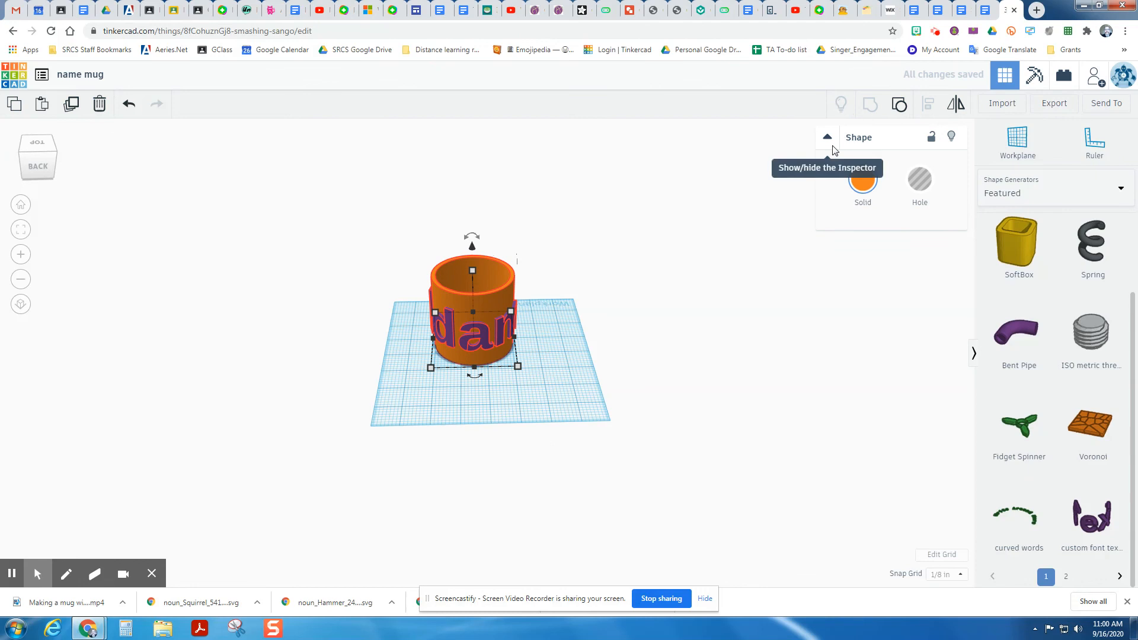
{"action": "right_click_drag", "start_coordinate": [463, 396], "coordinate": [389, 373]}
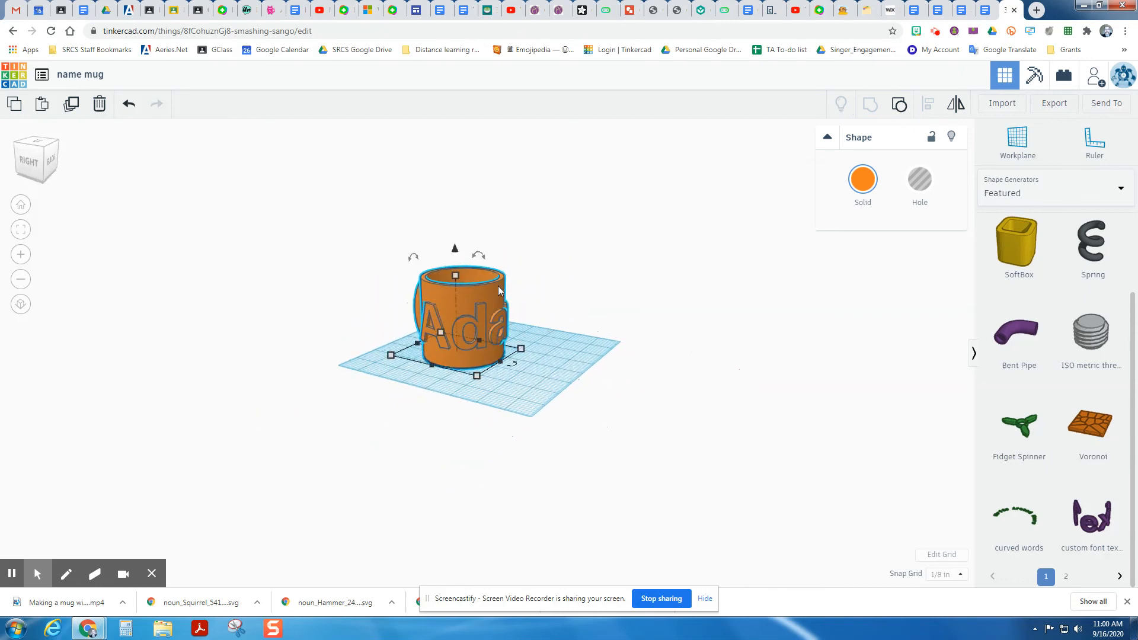